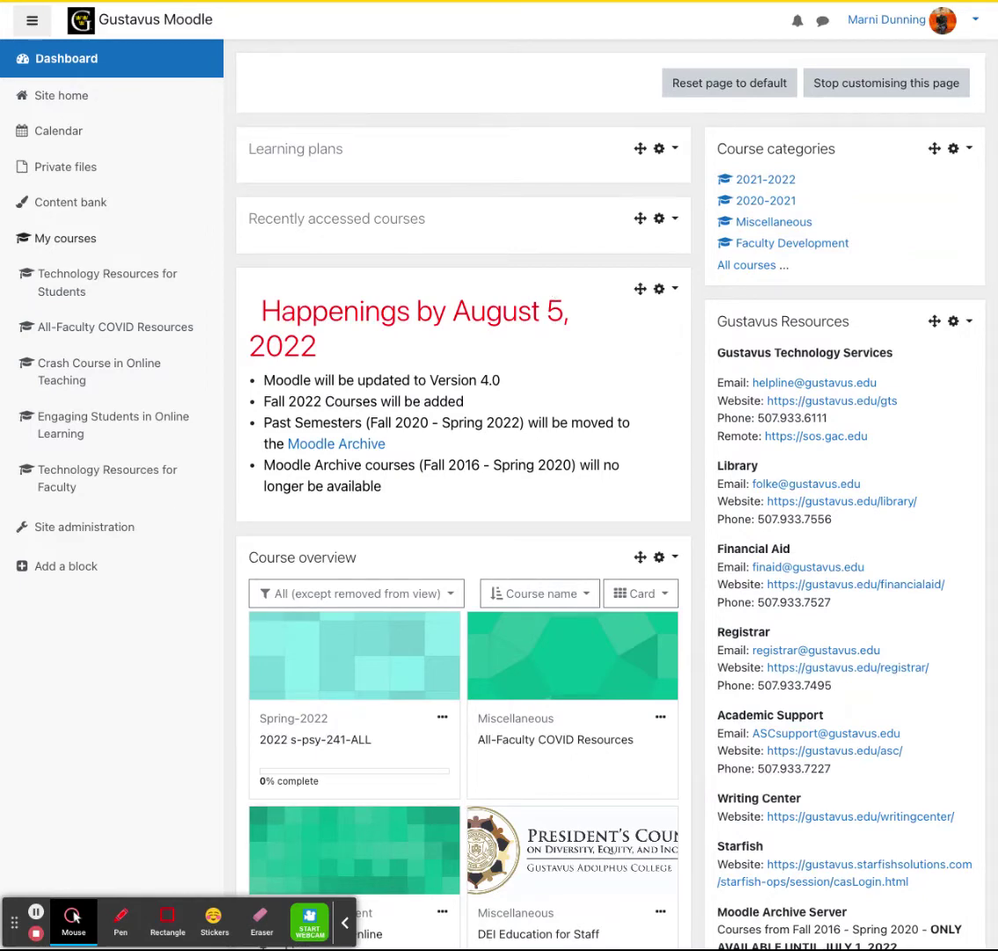
Scroll down the Dashboard's course overview to find Engaging Students in Online Learning
scroll(545, 332, down, 7)
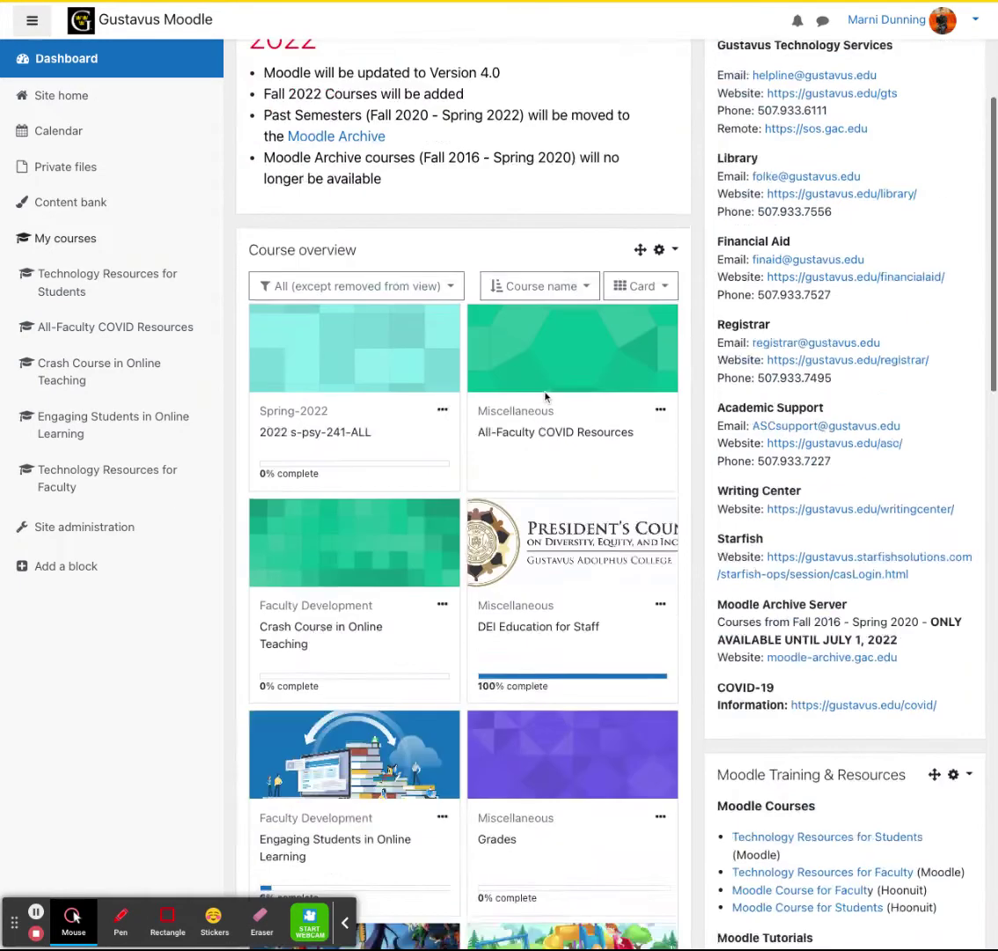
scroll(445, 499, down, 1)
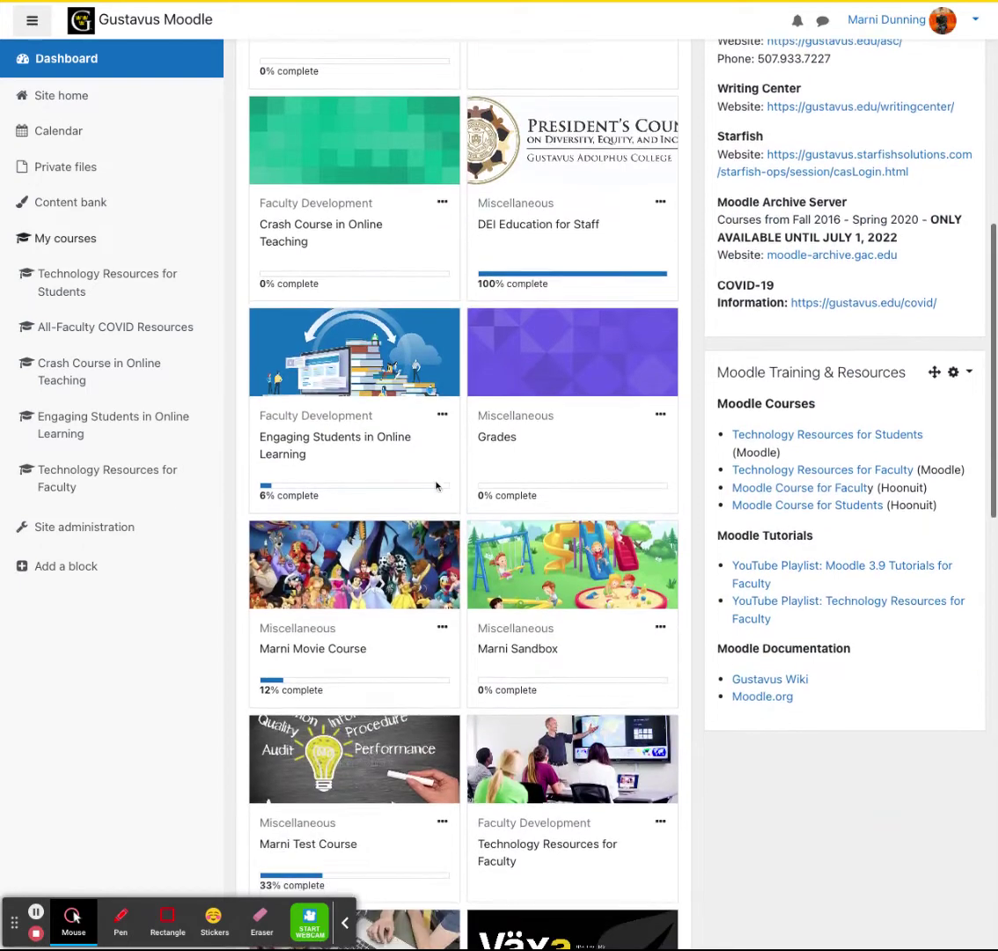
Open Engaging Students in Online Learning and start its backup with the default settings
click(362, 382)
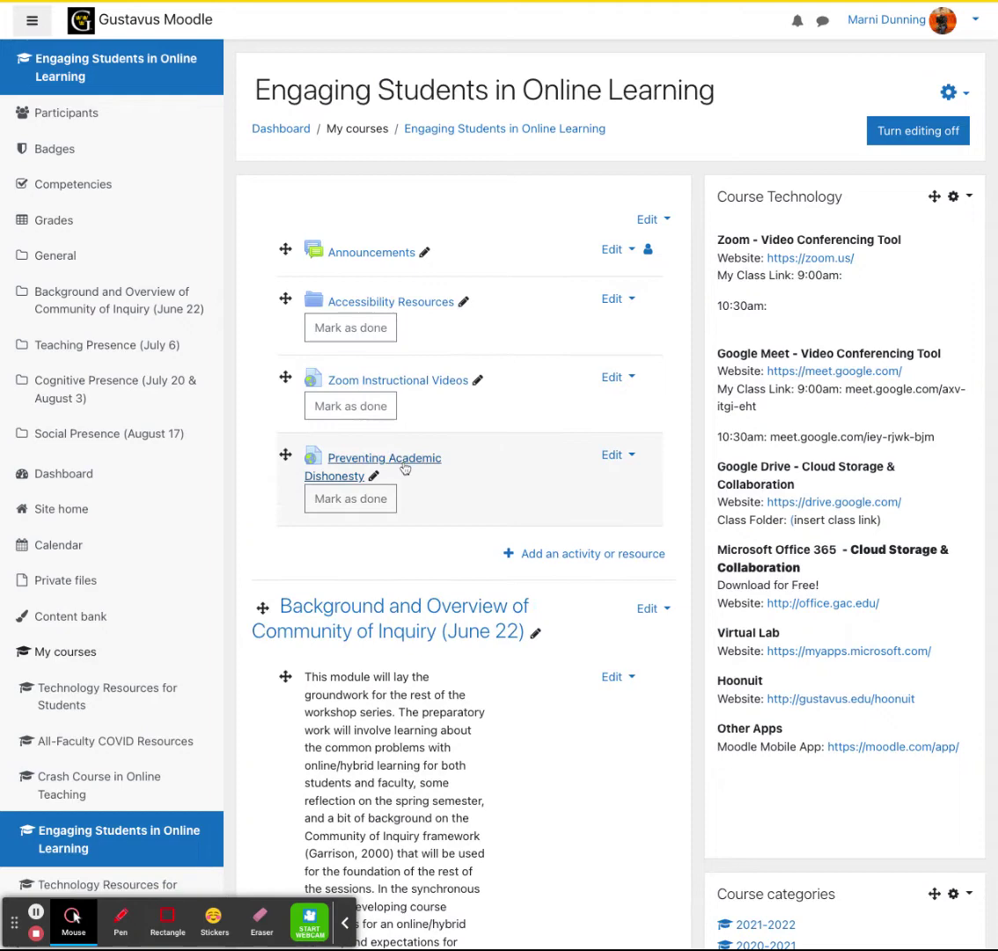
click(949, 94)
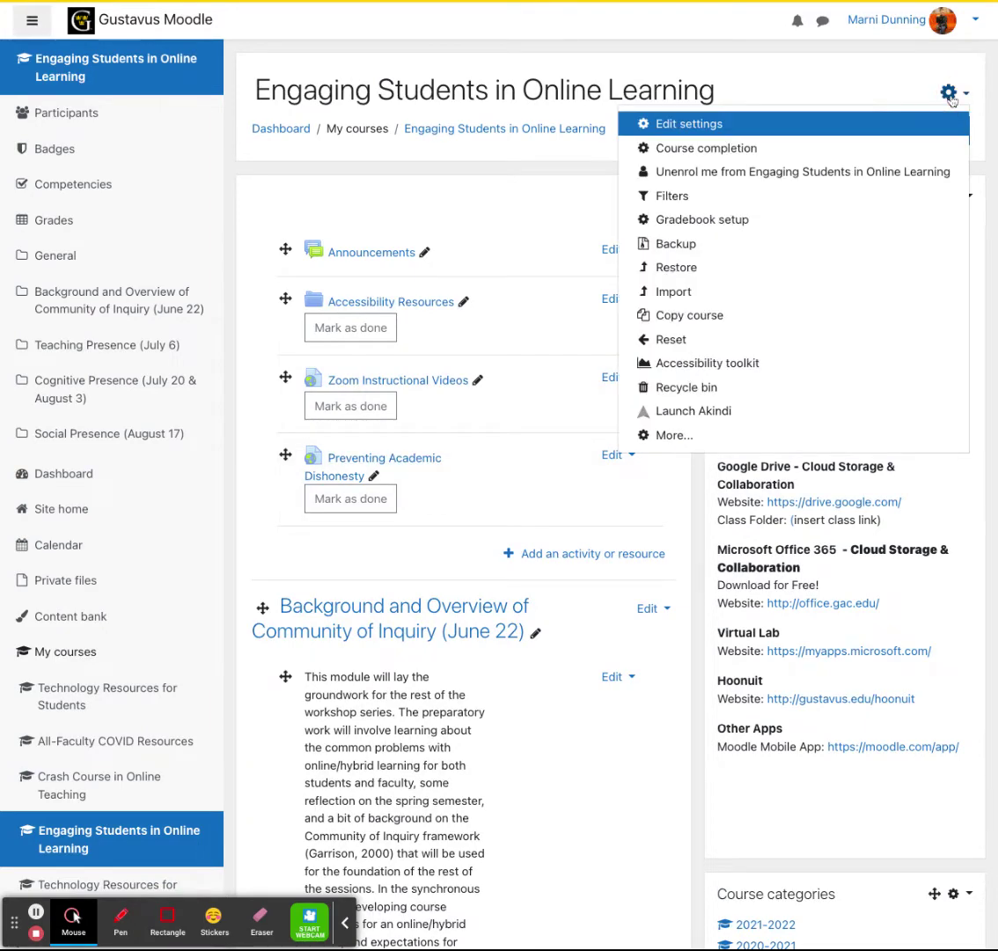
click(676, 243)
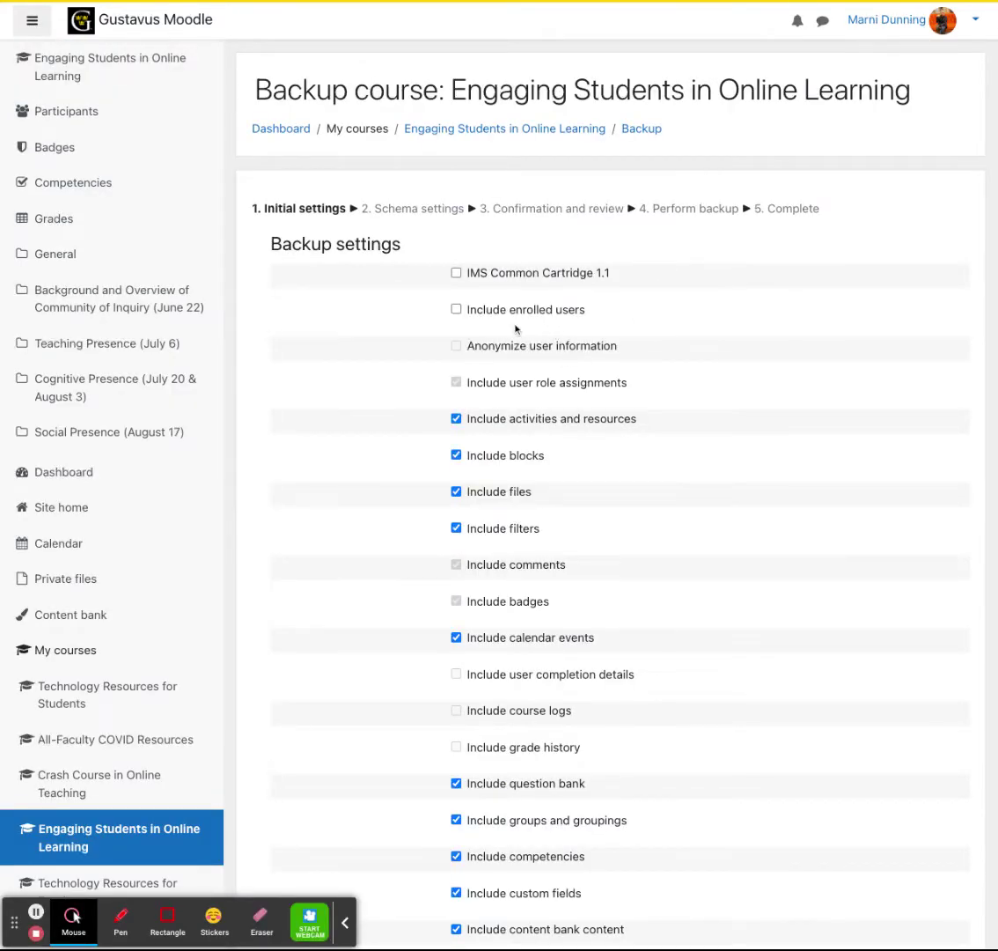
scroll(513, 328, down, 2)
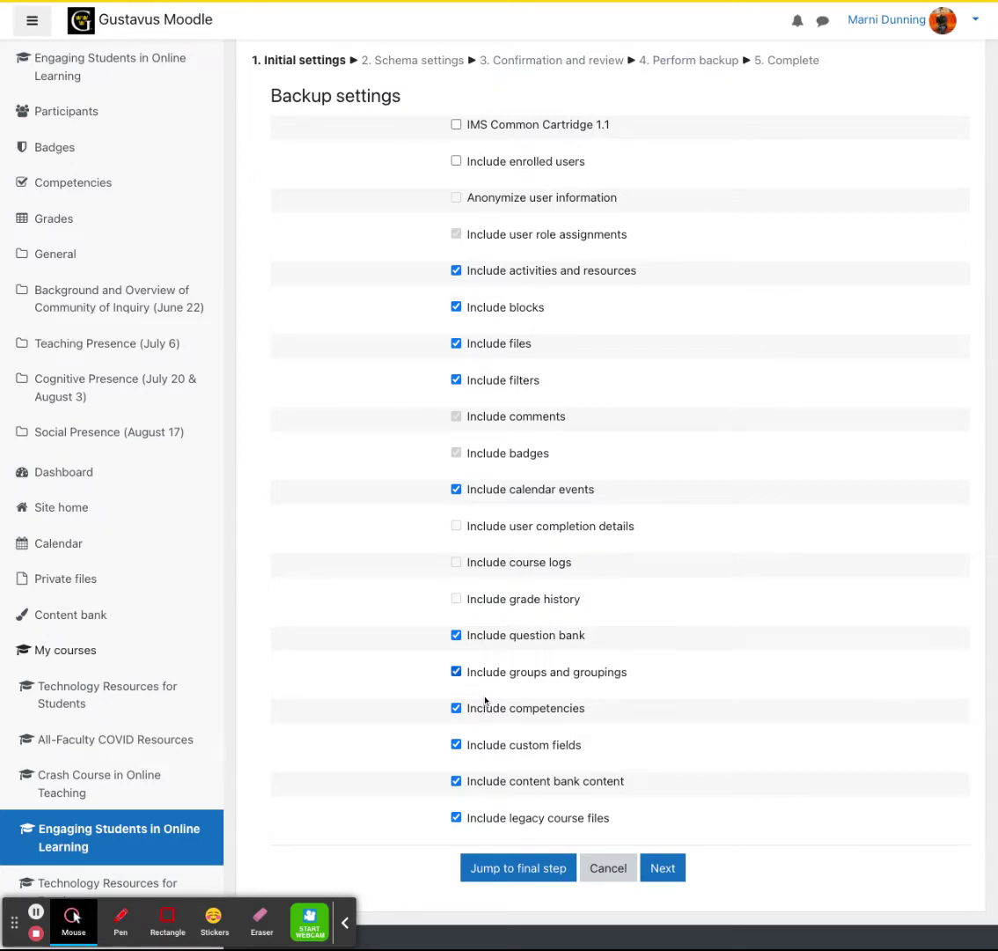
scroll(515, 458, up, 1)
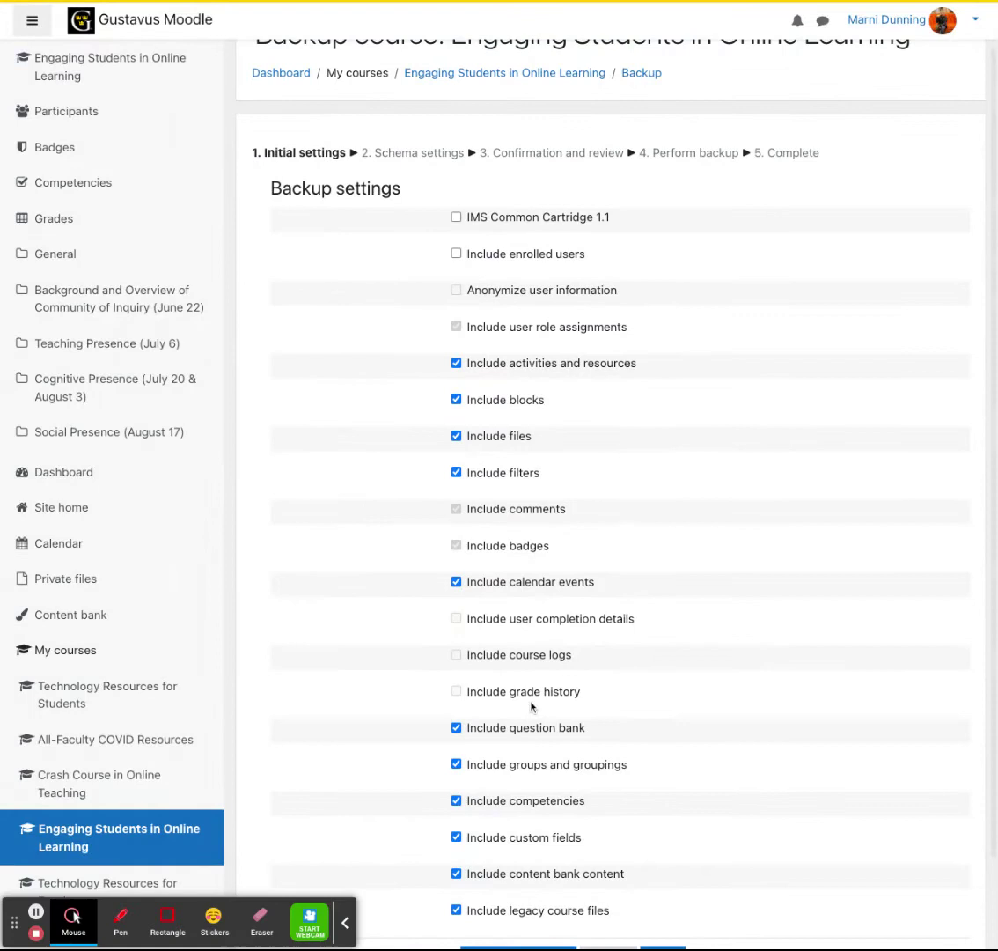
scroll(473, 629, down, 1)
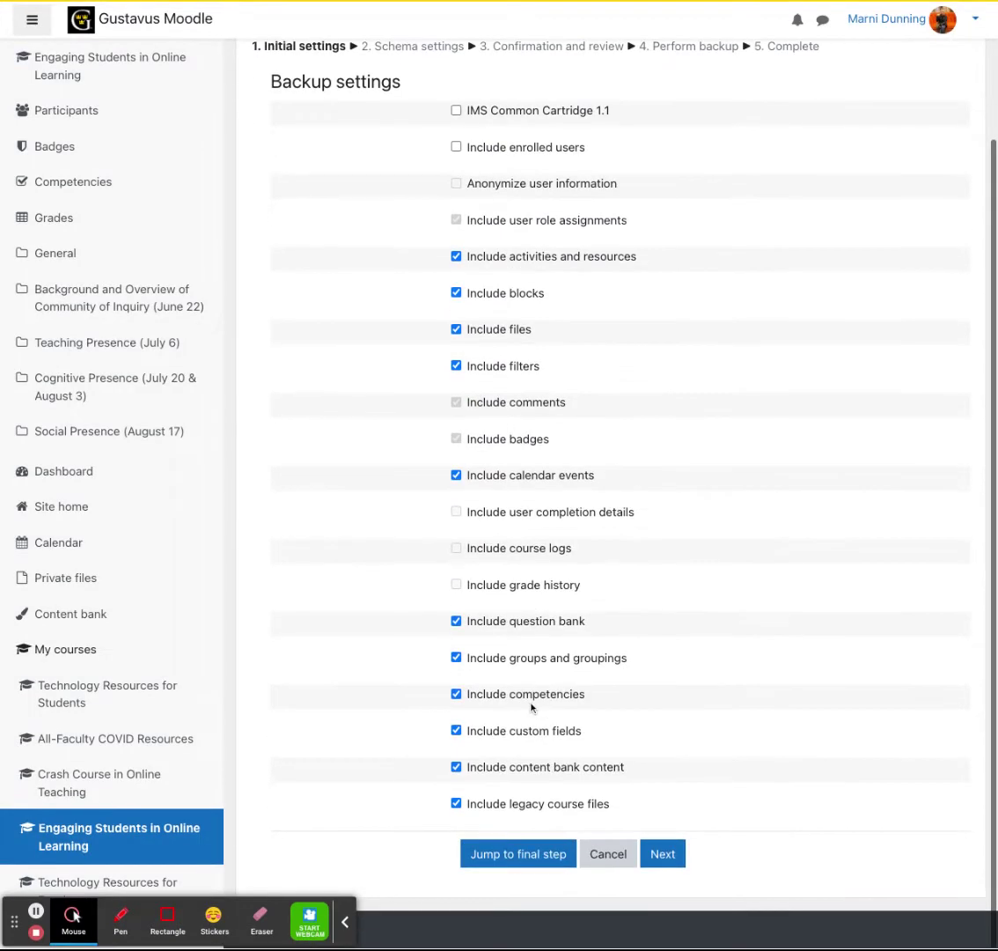
Run the backup and view the saved backups, with the new 27.4MB .mbz file listed
click(518, 855)
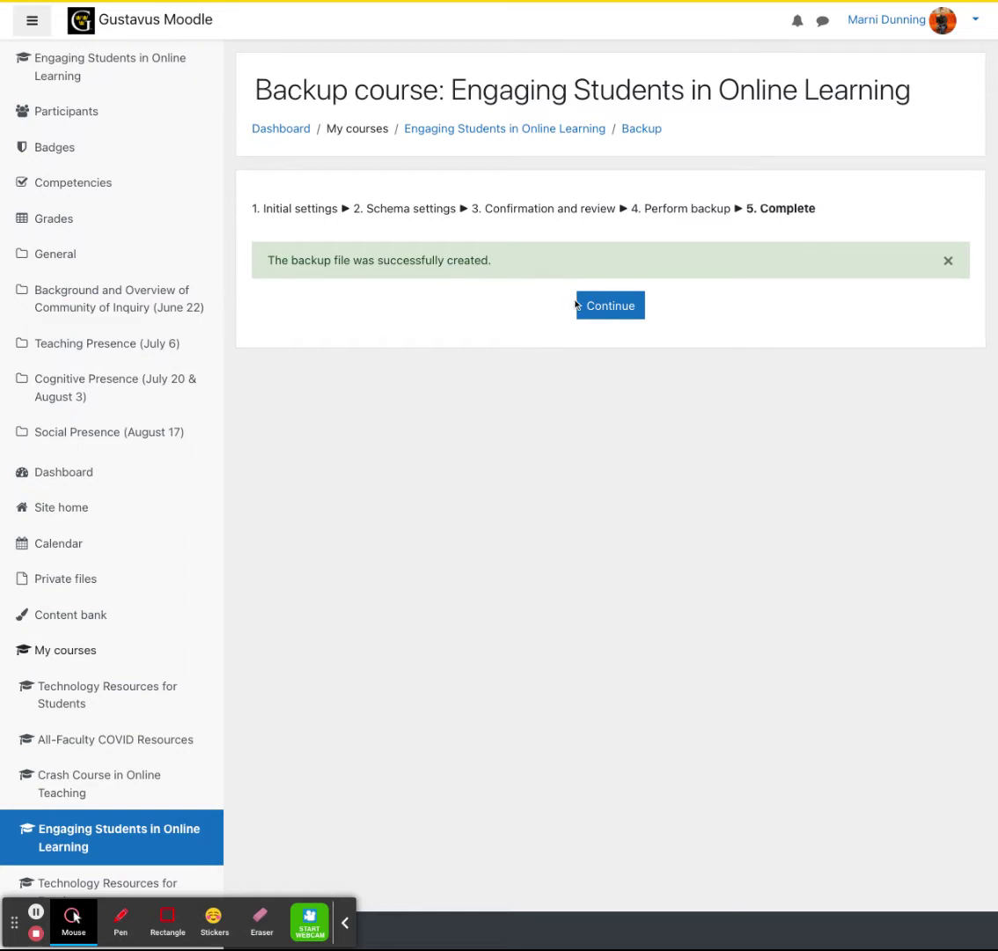
click(611, 310)
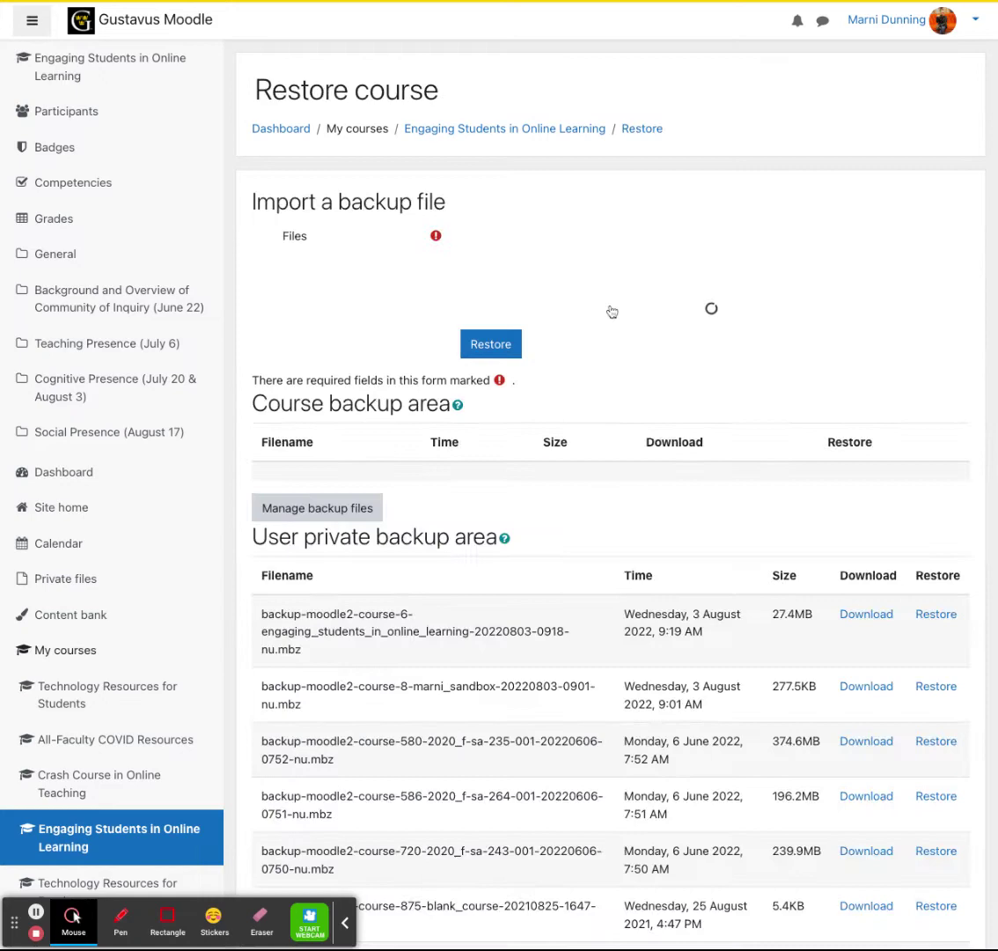
scroll(618, 581, down, 1)
scroll(618, 581, down, 1)
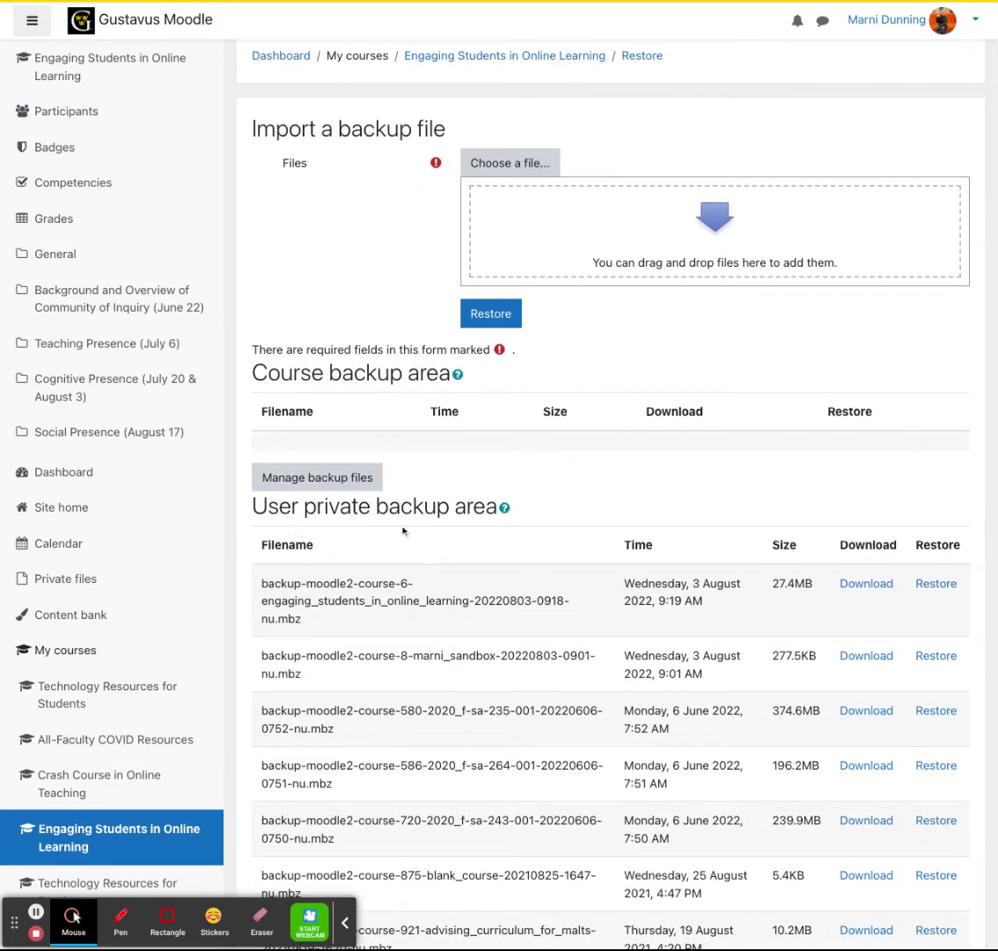
Download the newest 27.4MB Engaging Students backup file from the private backup area
click(875, 590)
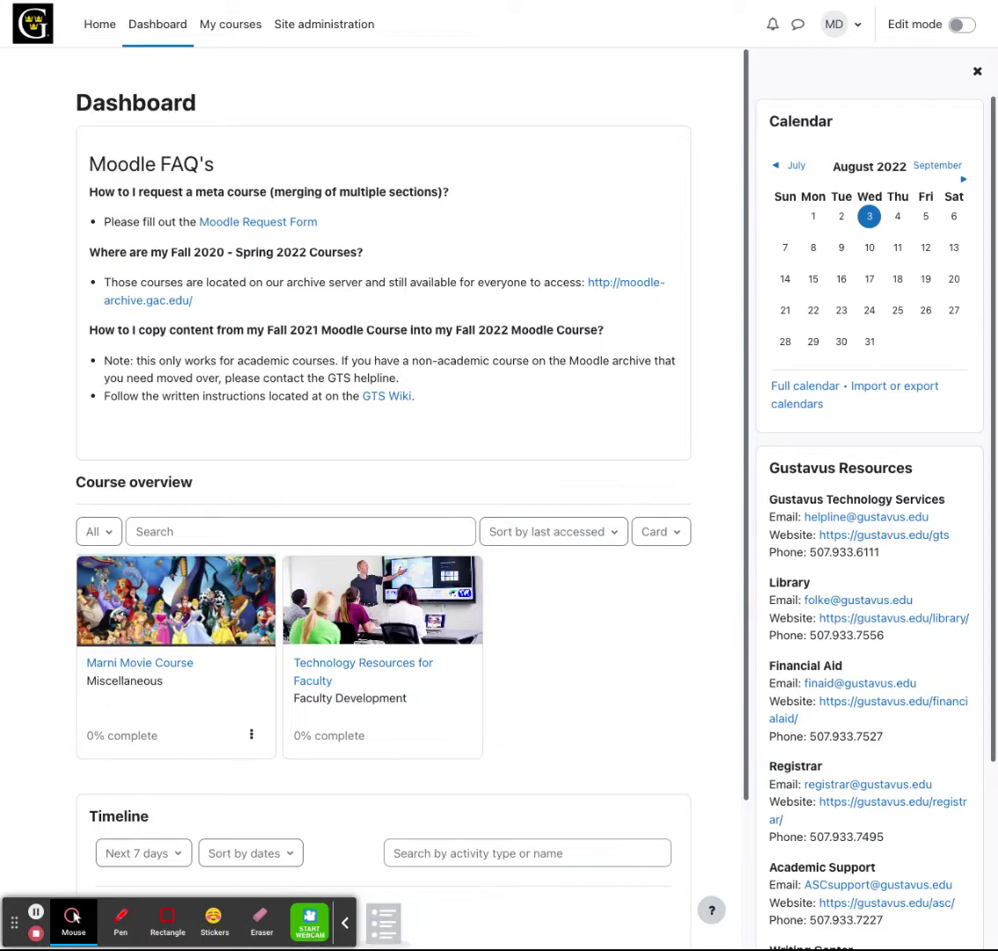
Open Marni Movie Course's Course reuse Import page listing courses to import from
click(167, 581)
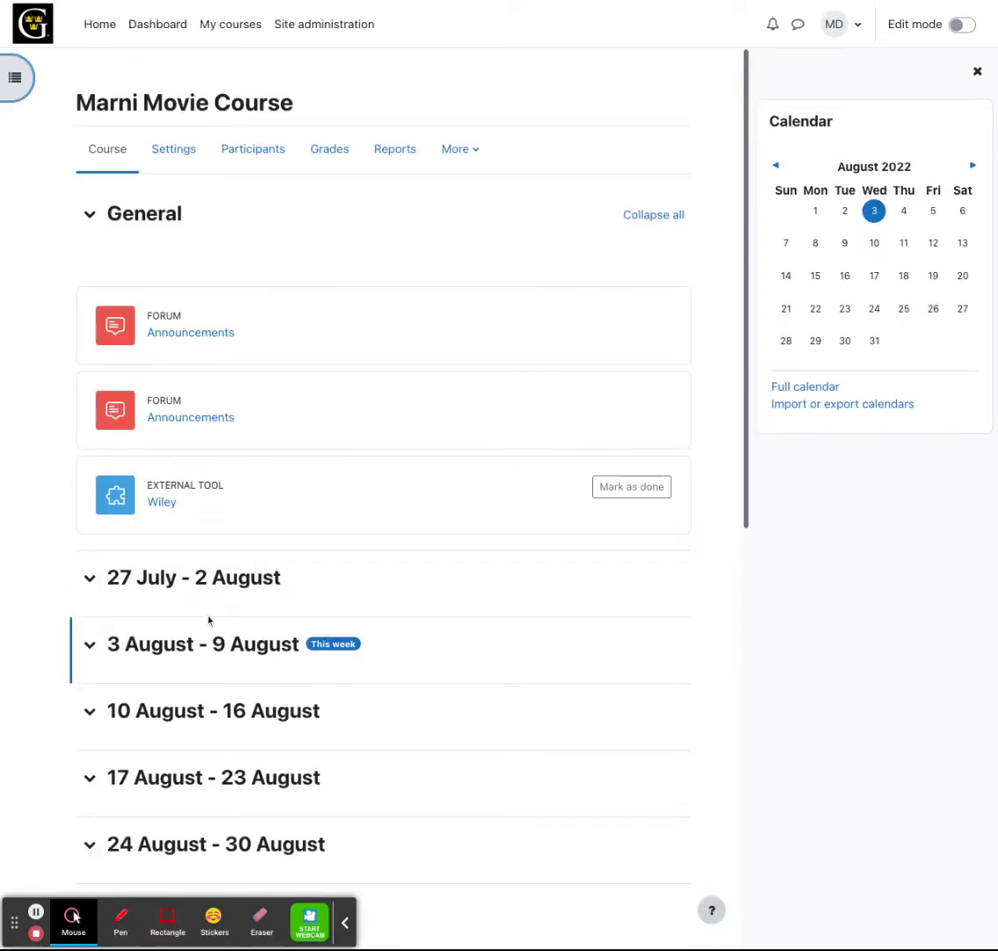
click(468, 156)
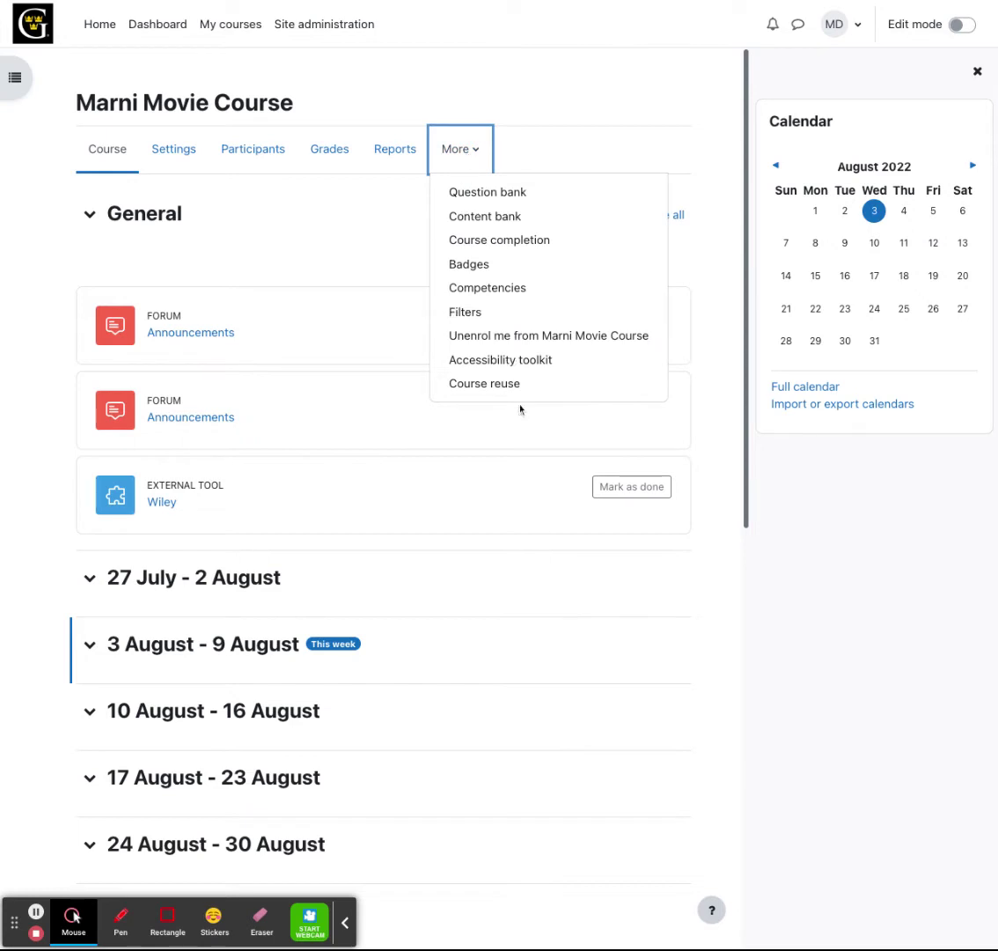
click(490, 388)
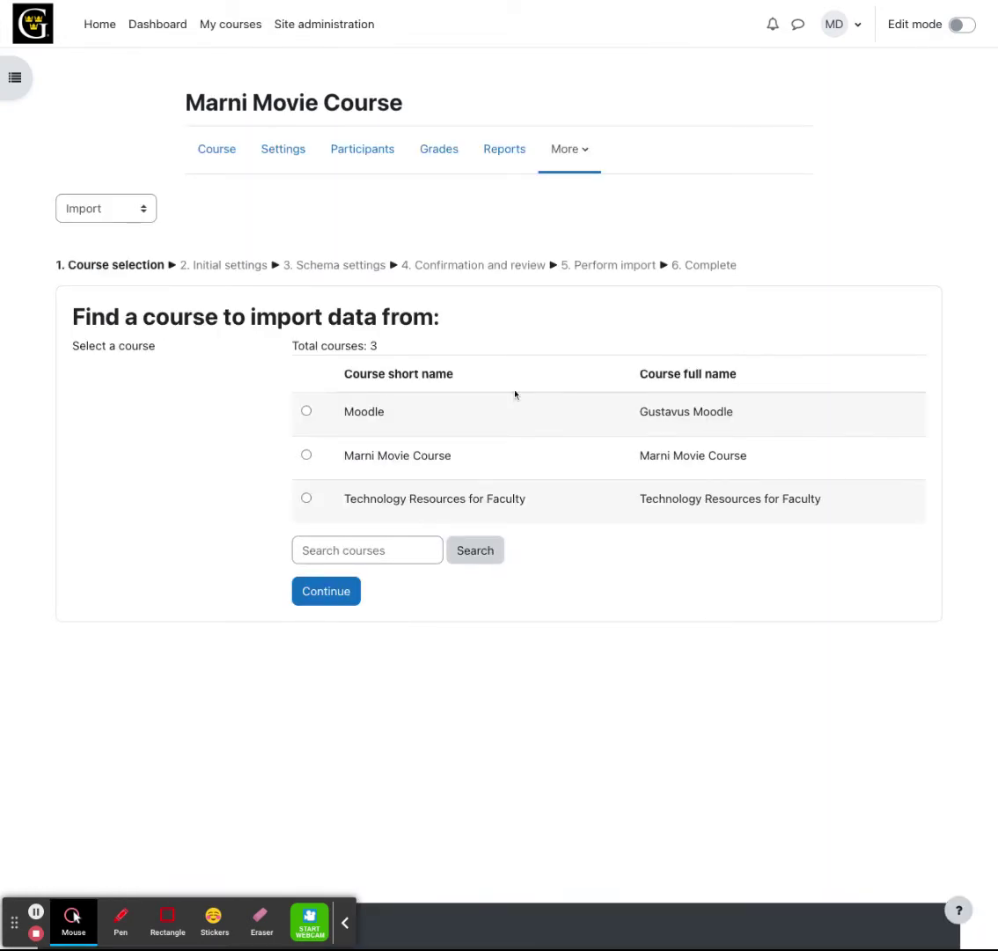
click(111, 216)
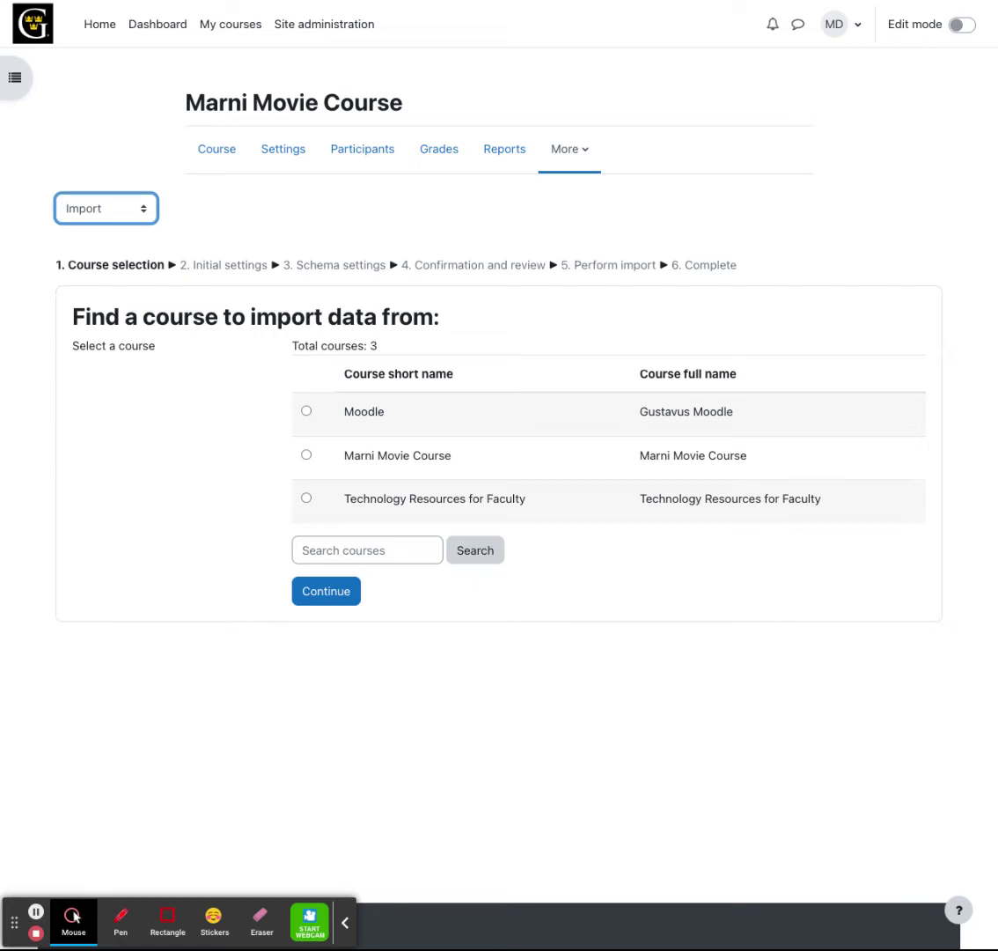
Switch to Restore, upload the engaging_students_in_online_learning .mbz backup, and start restoring it
click(101, 258)
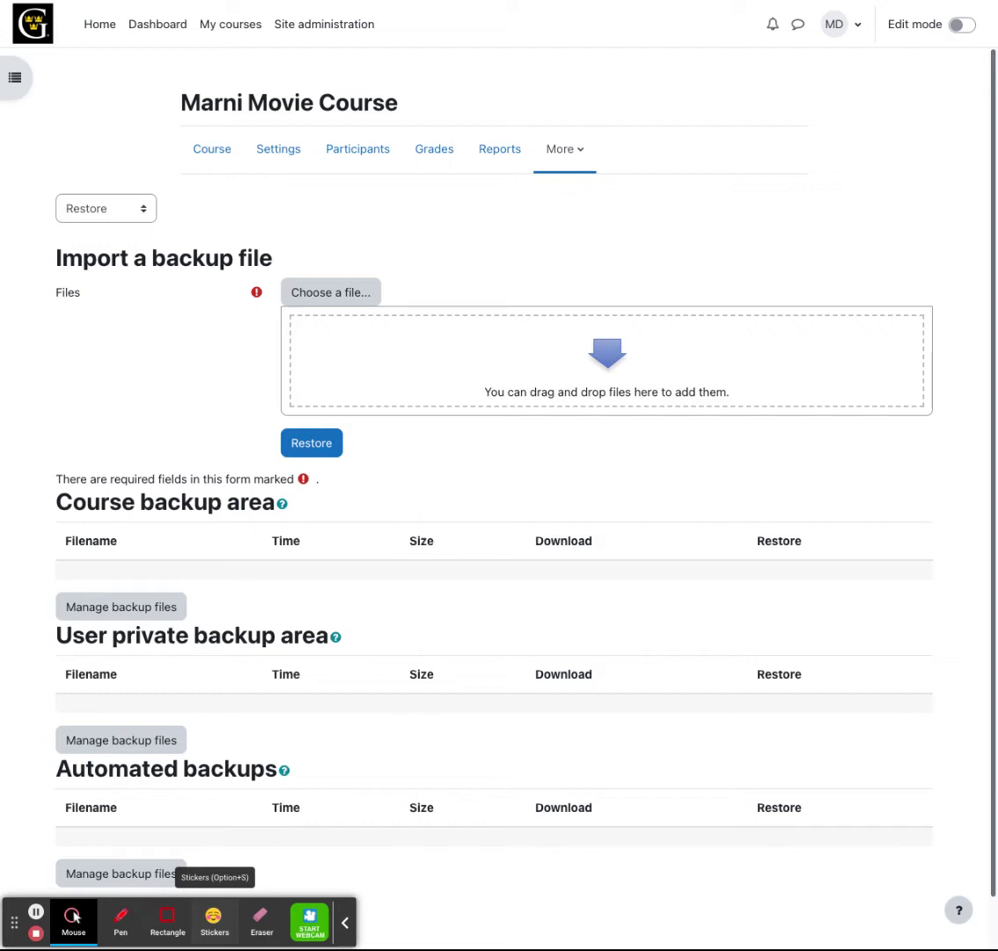
drag(214, 916, 470, 397)
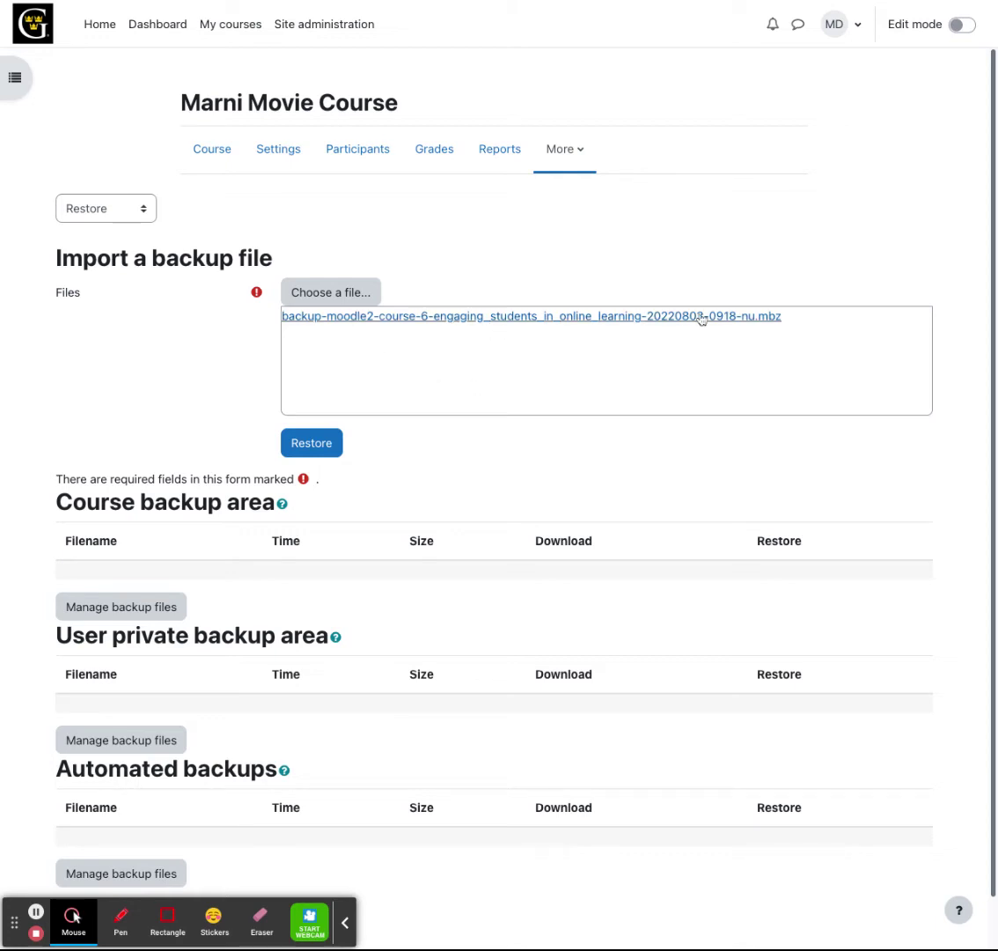
click(306, 449)
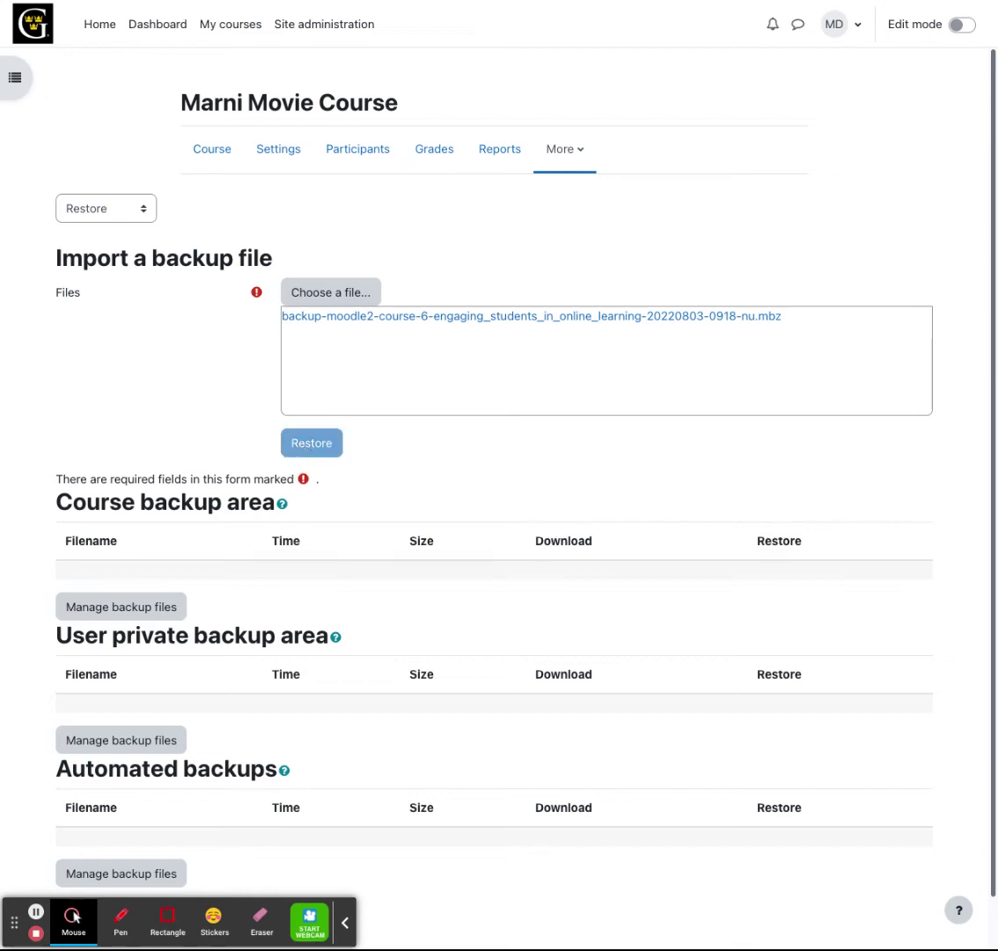
Confirm the backup contents and choose 'Merge the backup course into this course'
scroll(398, 444, down, 12)
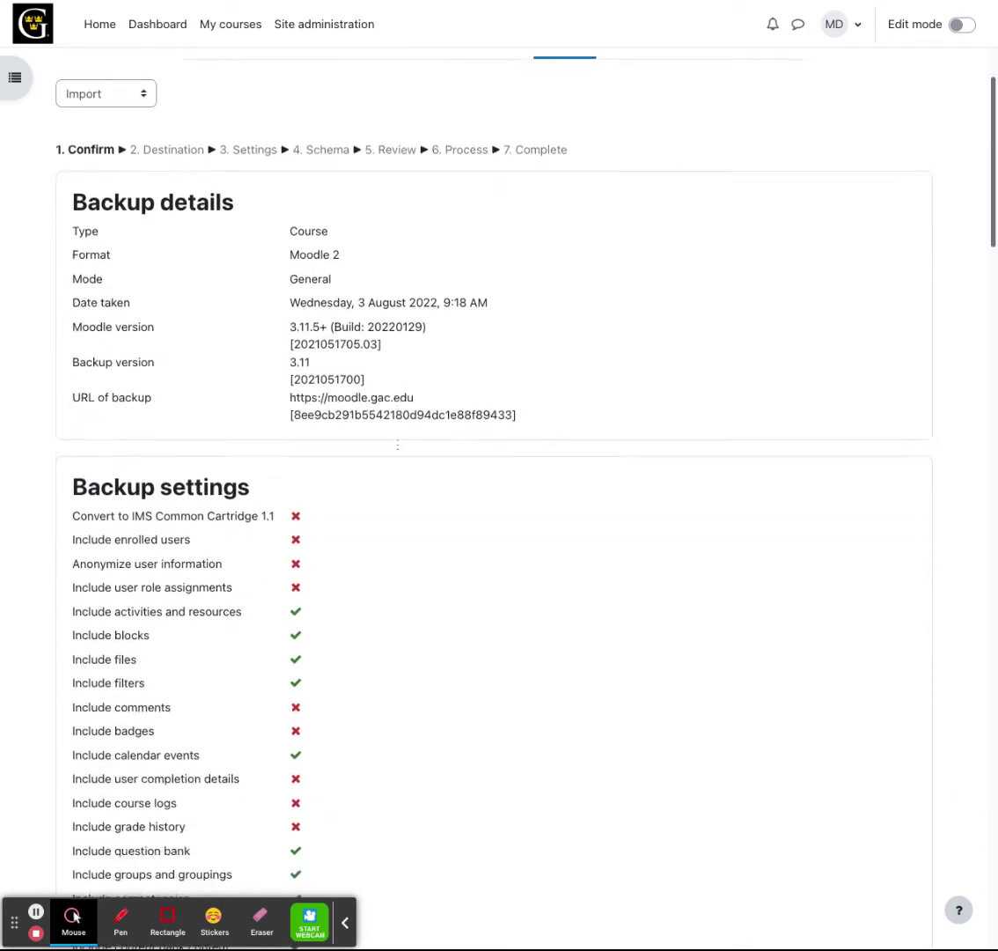
scroll(397, 448, down, 13)
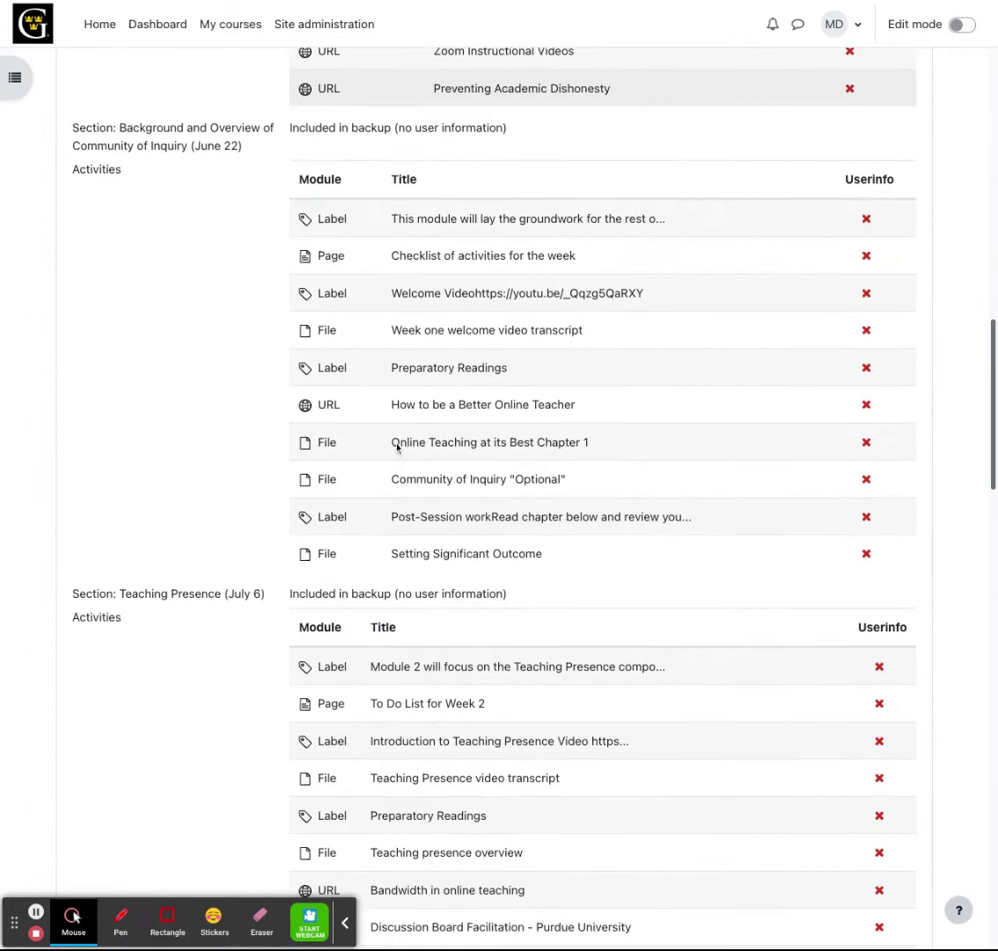
scroll(397, 448, down, 15)
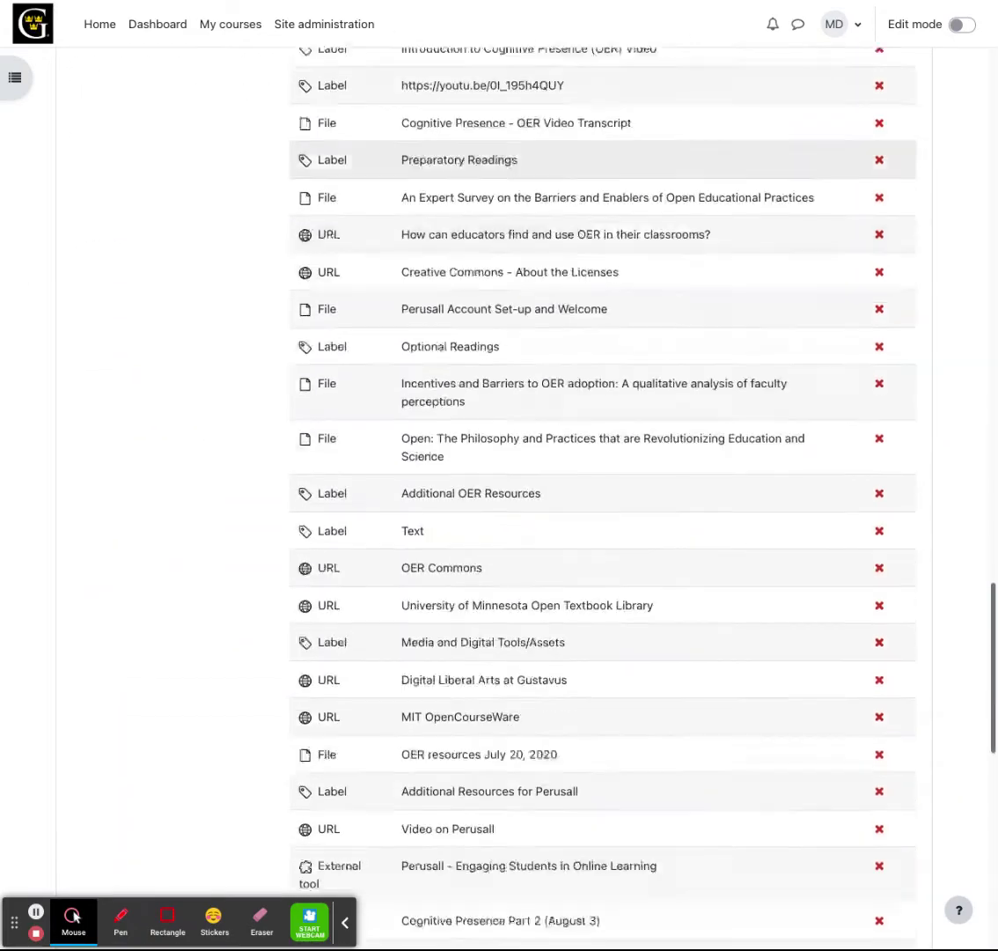
click(523, 821)
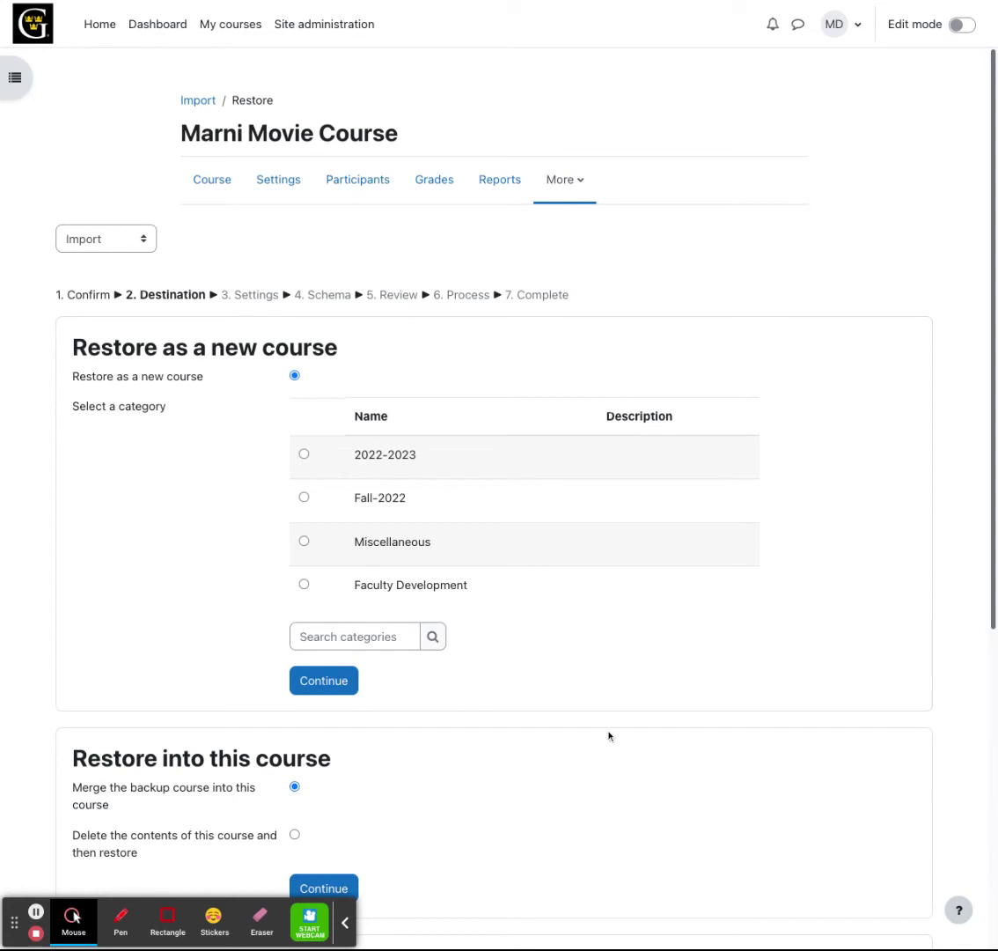
scroll(608, 735, down, 5)
scroll(608, 735, up, 1)
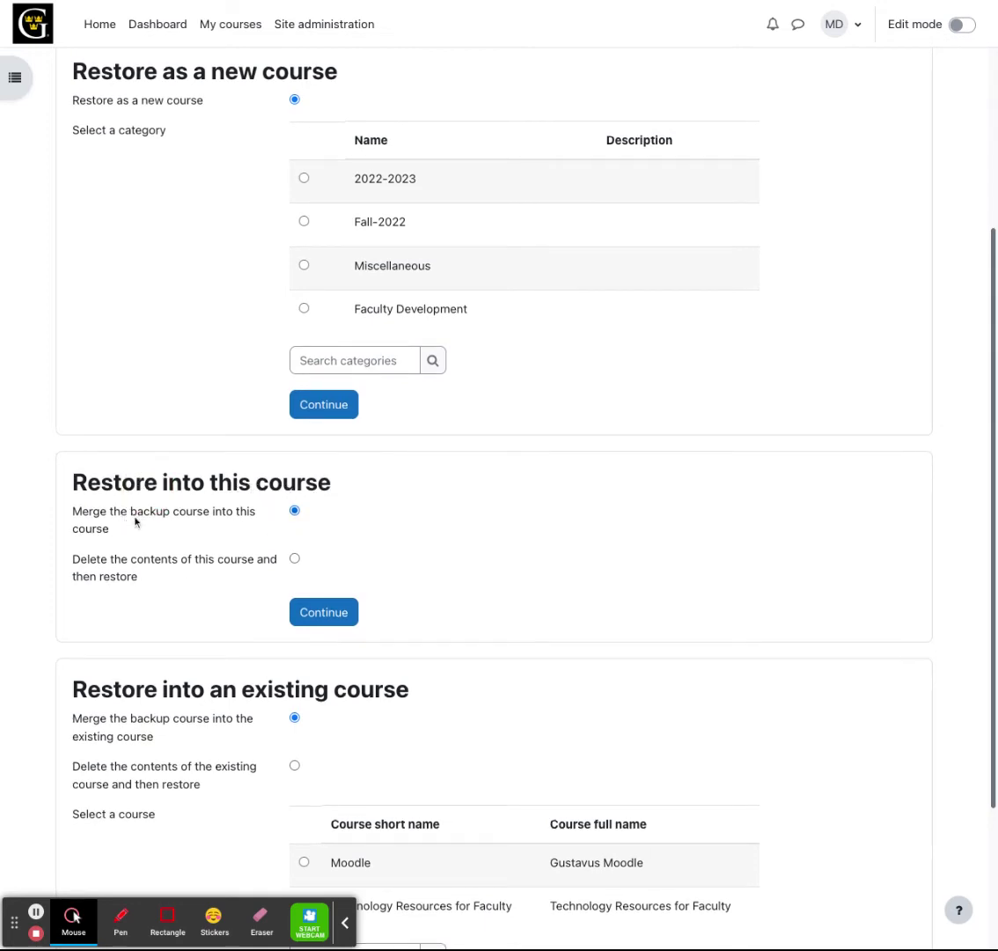
click(296, 513)
Accept the default restore settings and course schema
click(326, 614)
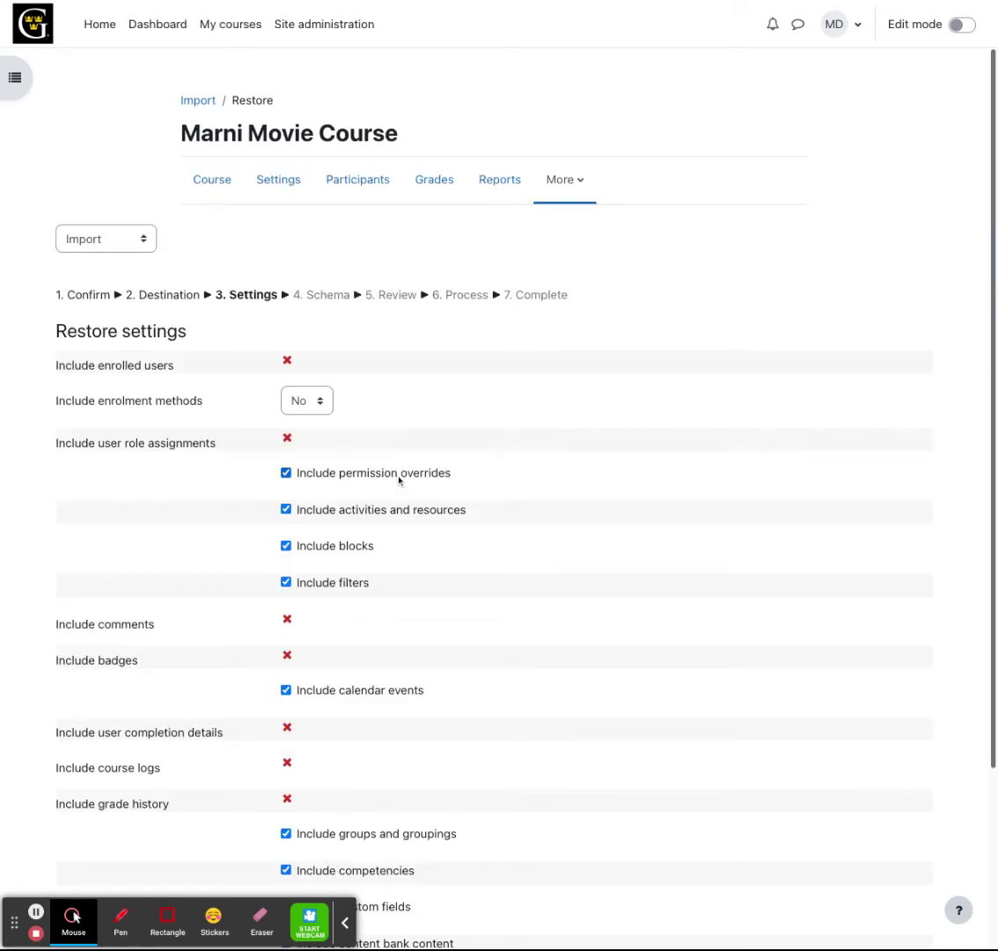
scroll(399, 480, down, 3)
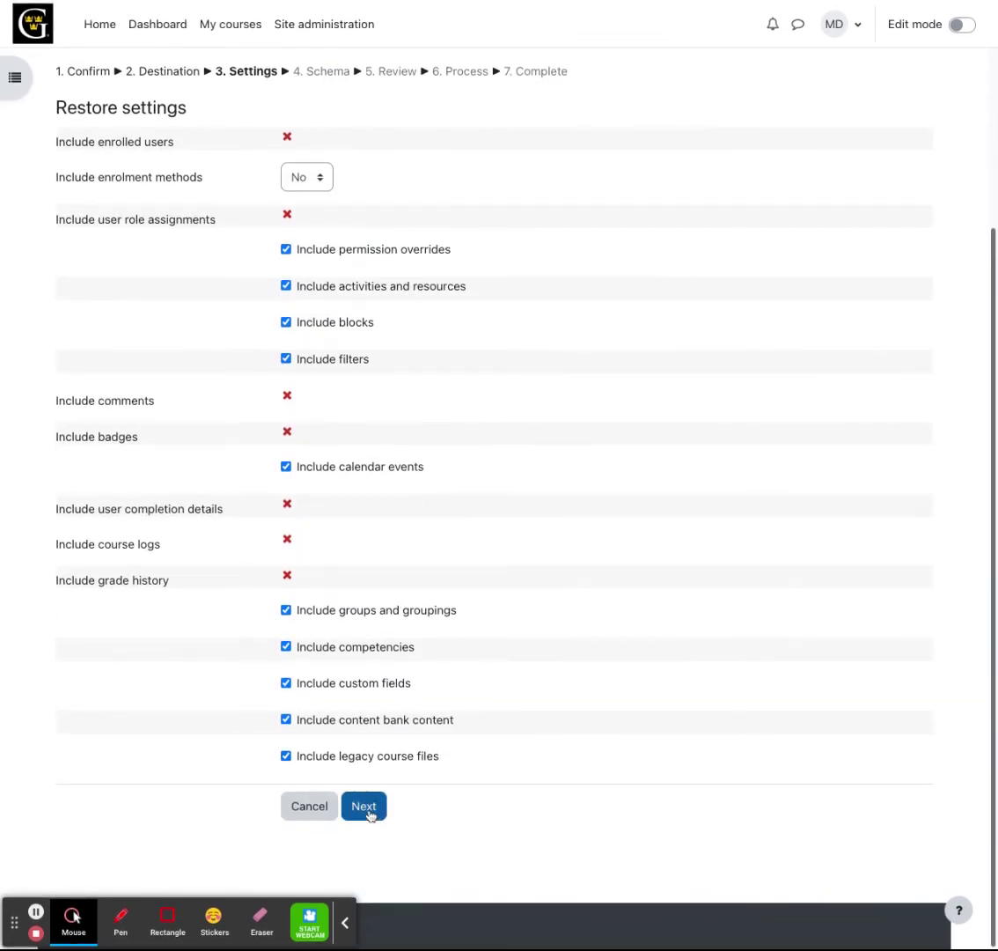
click(370, 815)
scroll(473, 688, down, 2)
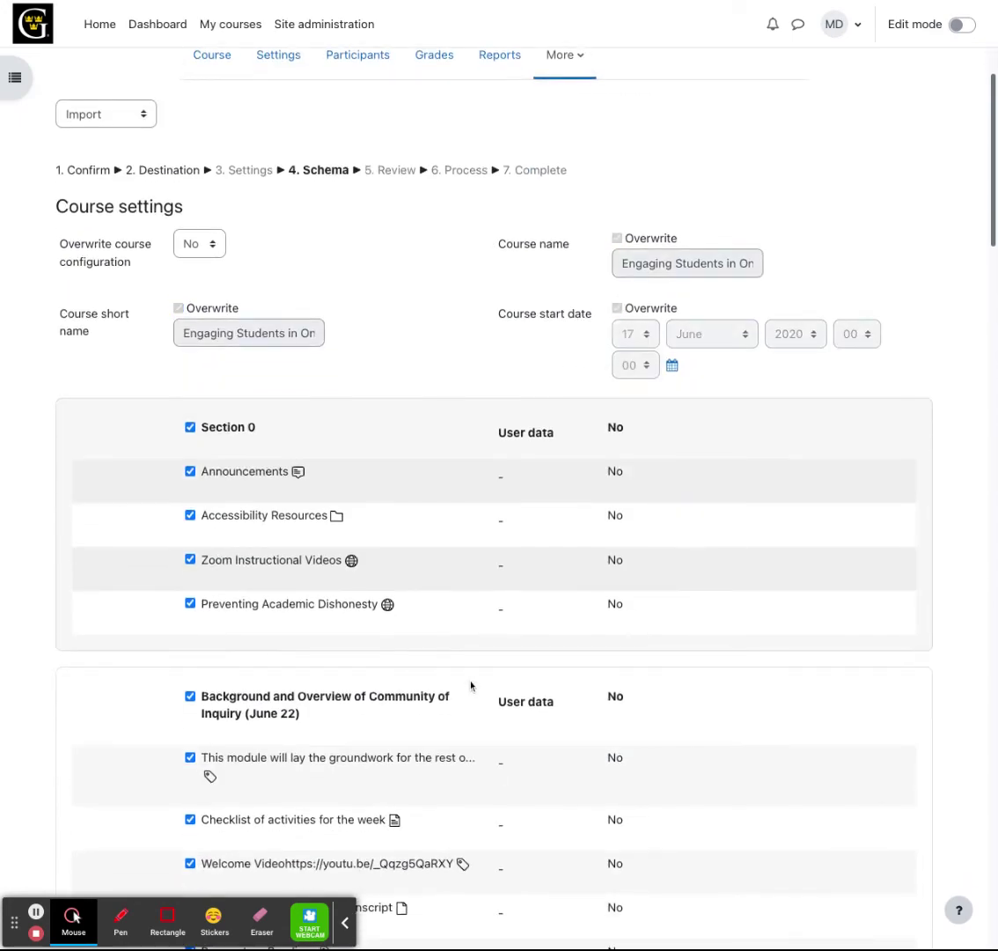
scroll(471, 686, down, 15)
click(434, 806)
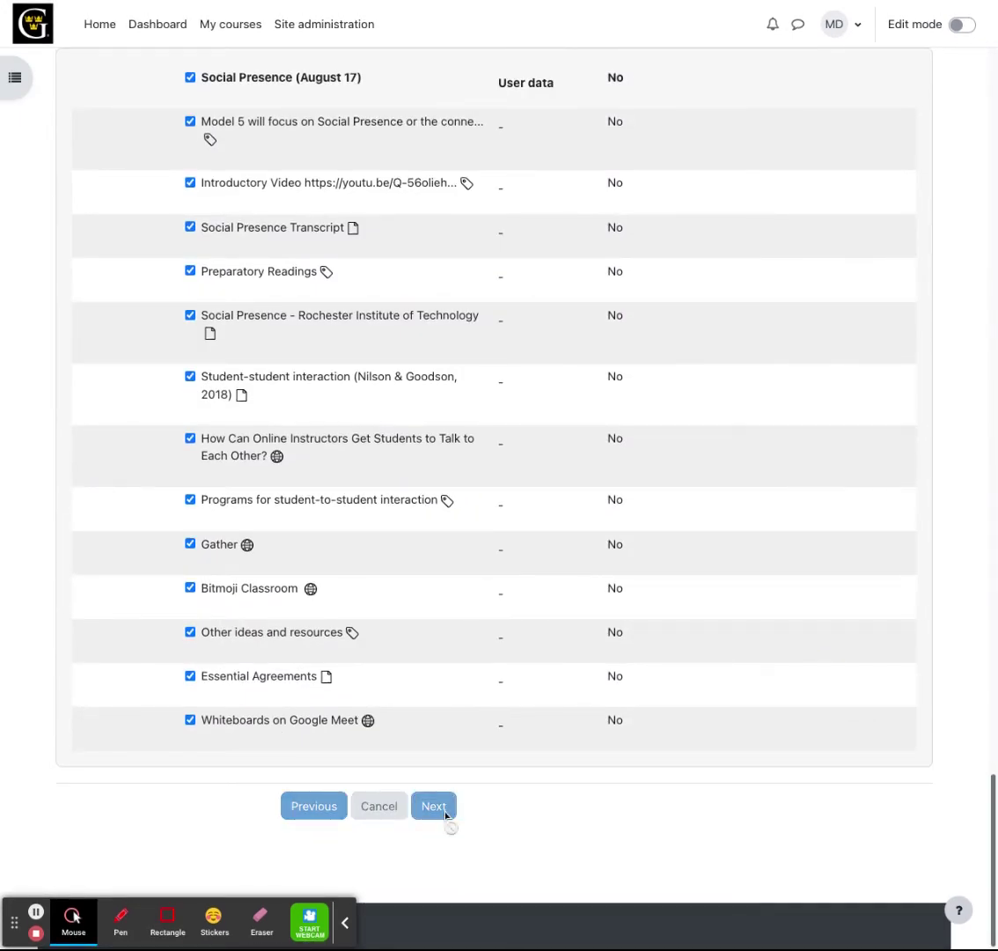
Review the activity list and perform the restore into Marni Movie Course
scroll(453, 688, down, 15)
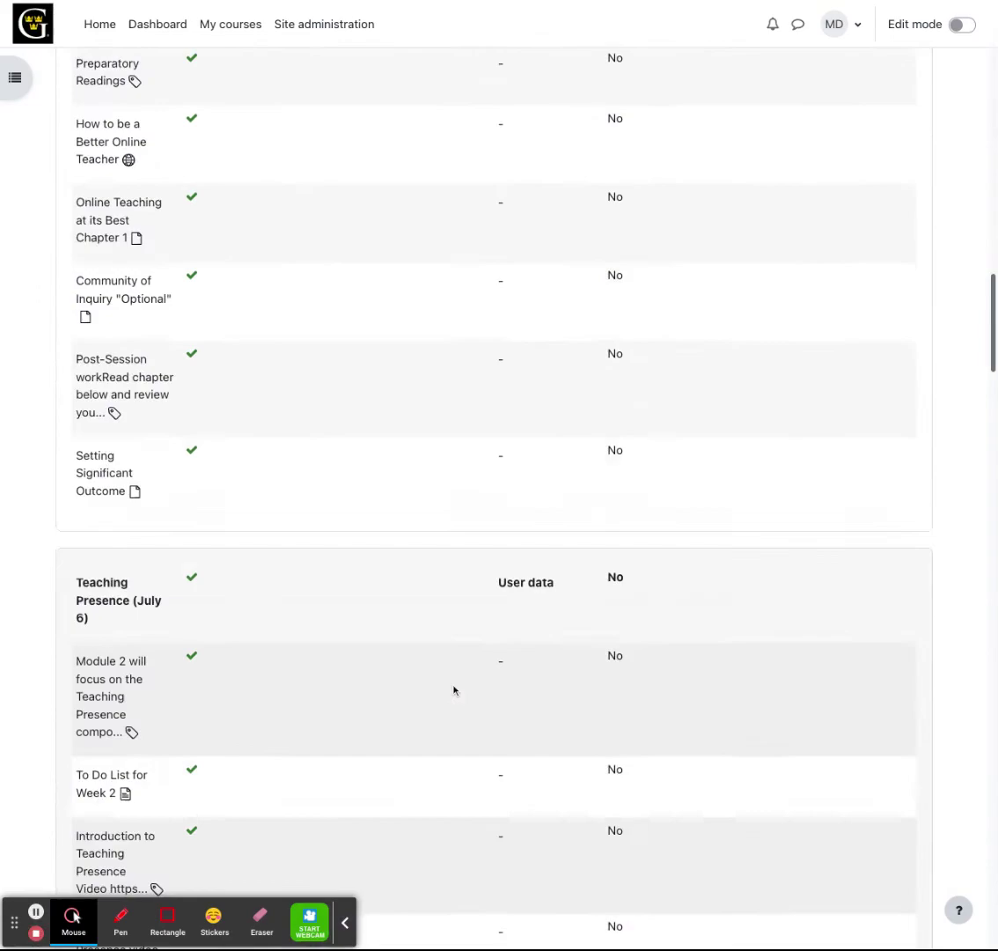
scroll(454, 690, down, 20)
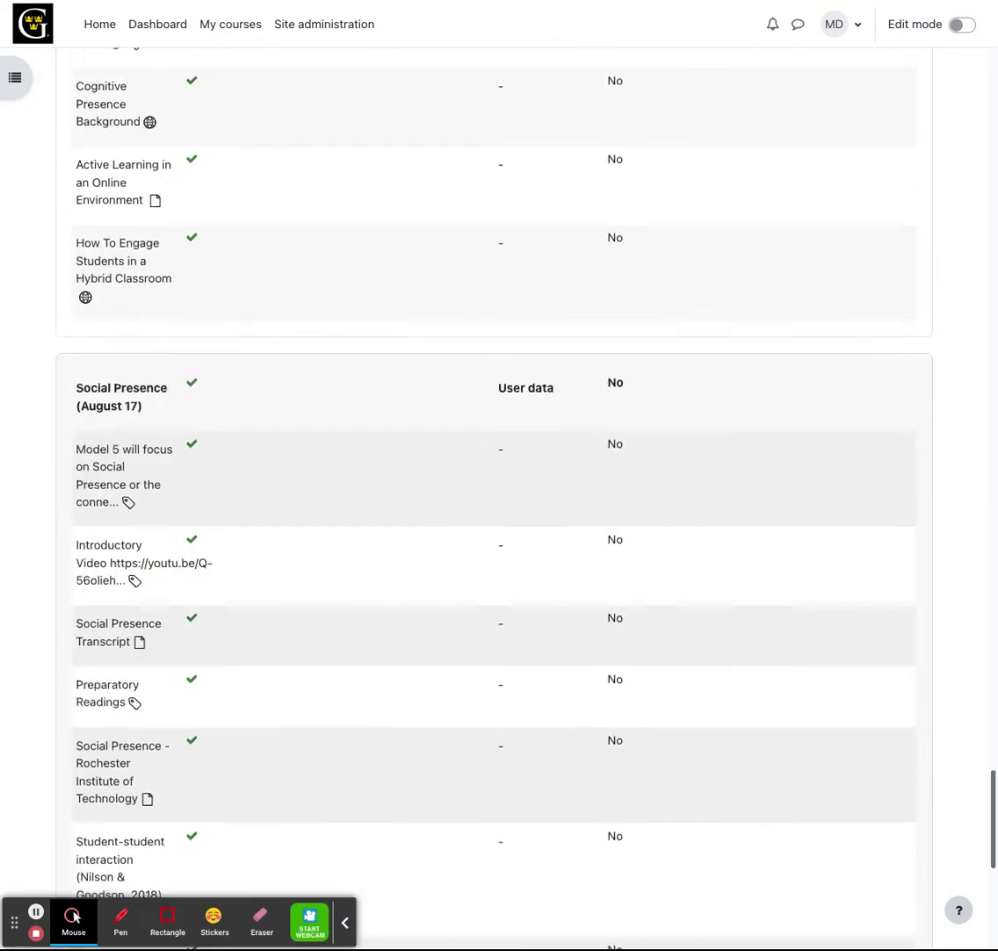
scroll(440, 704, down, 8)
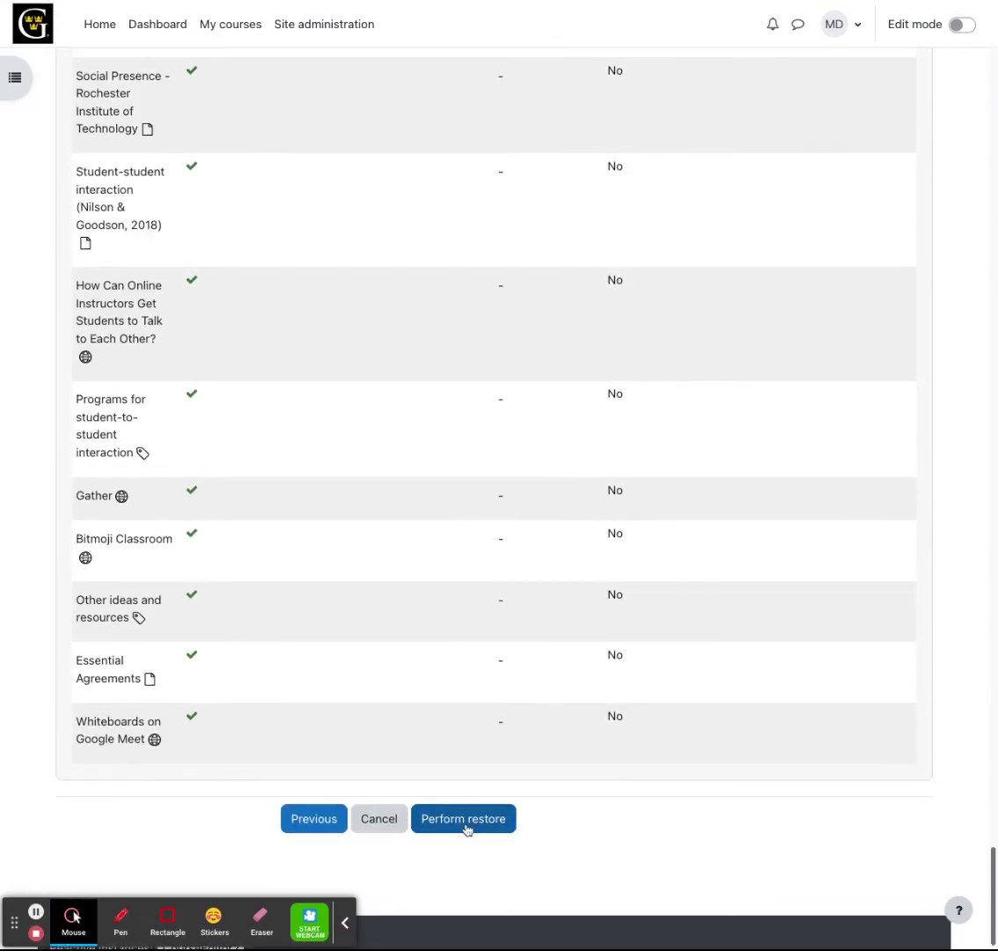
click(464, 824)
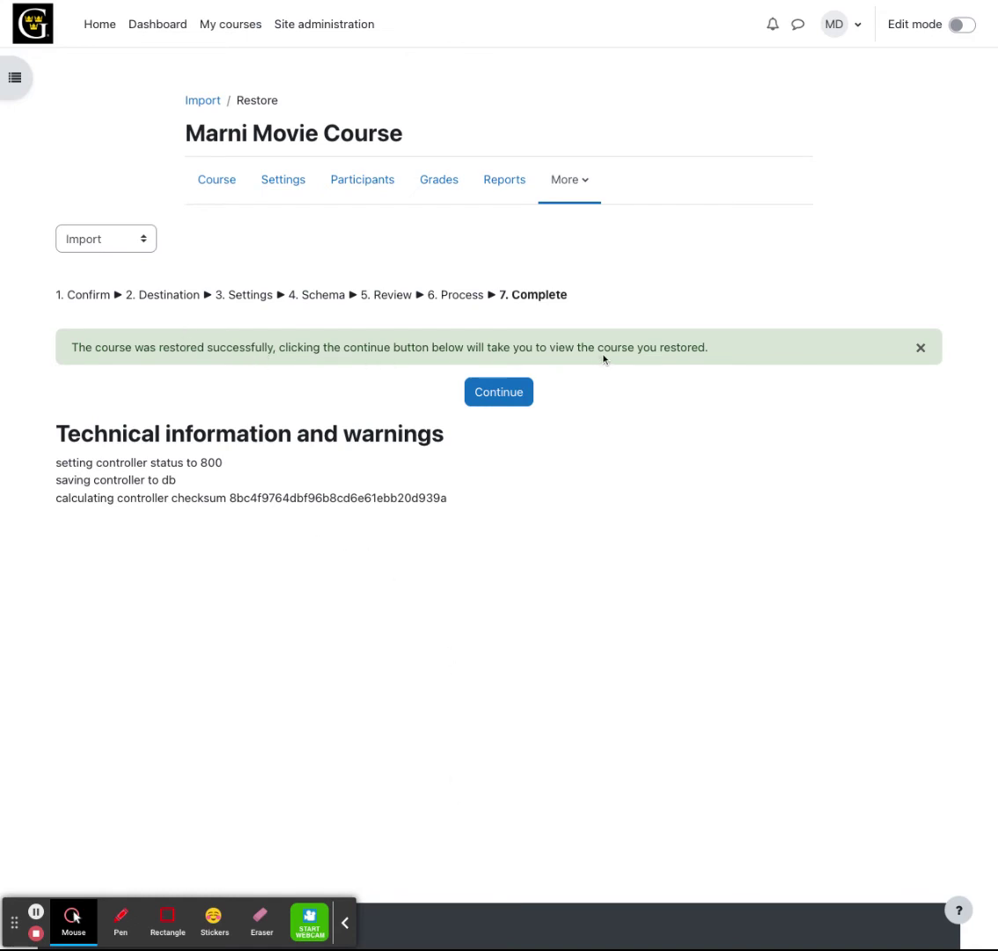
Go to Marni Movie Course's page showing Accessibility Resources and other merged content
click(513, 394)
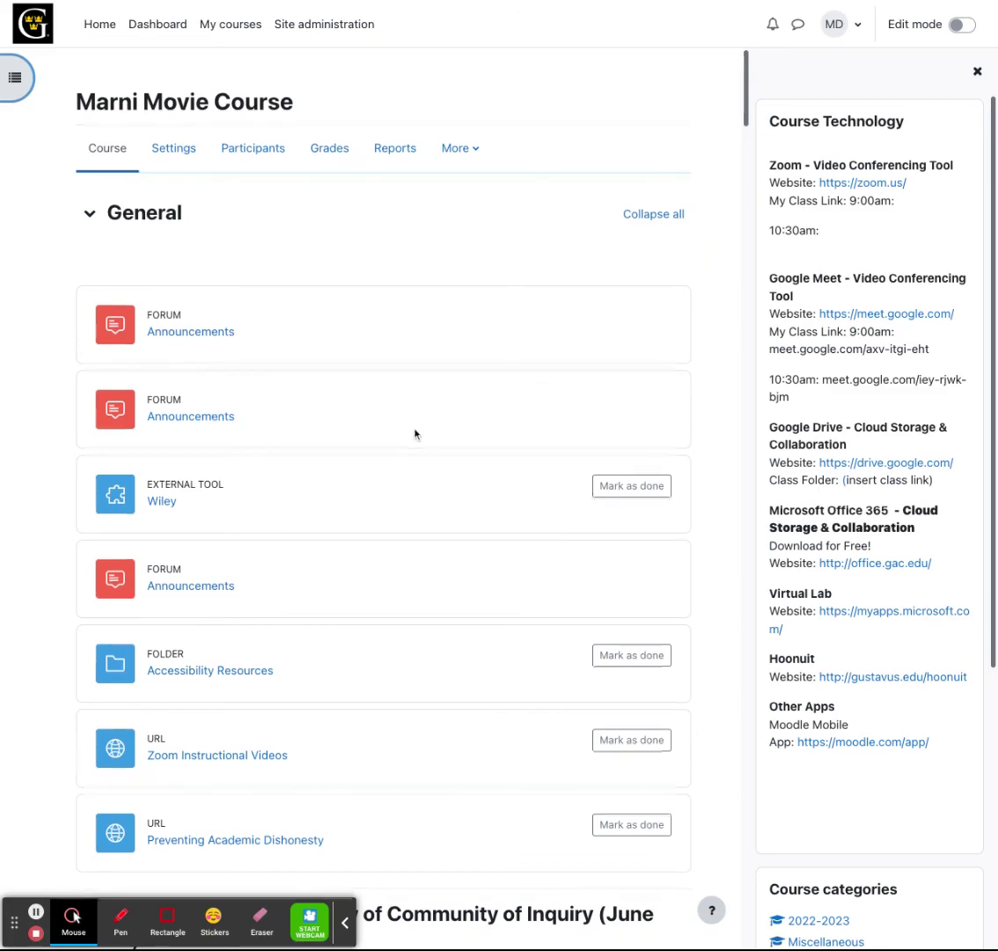
scroll(415, 436, down, 10)
scroll(411, 437, down, 18)
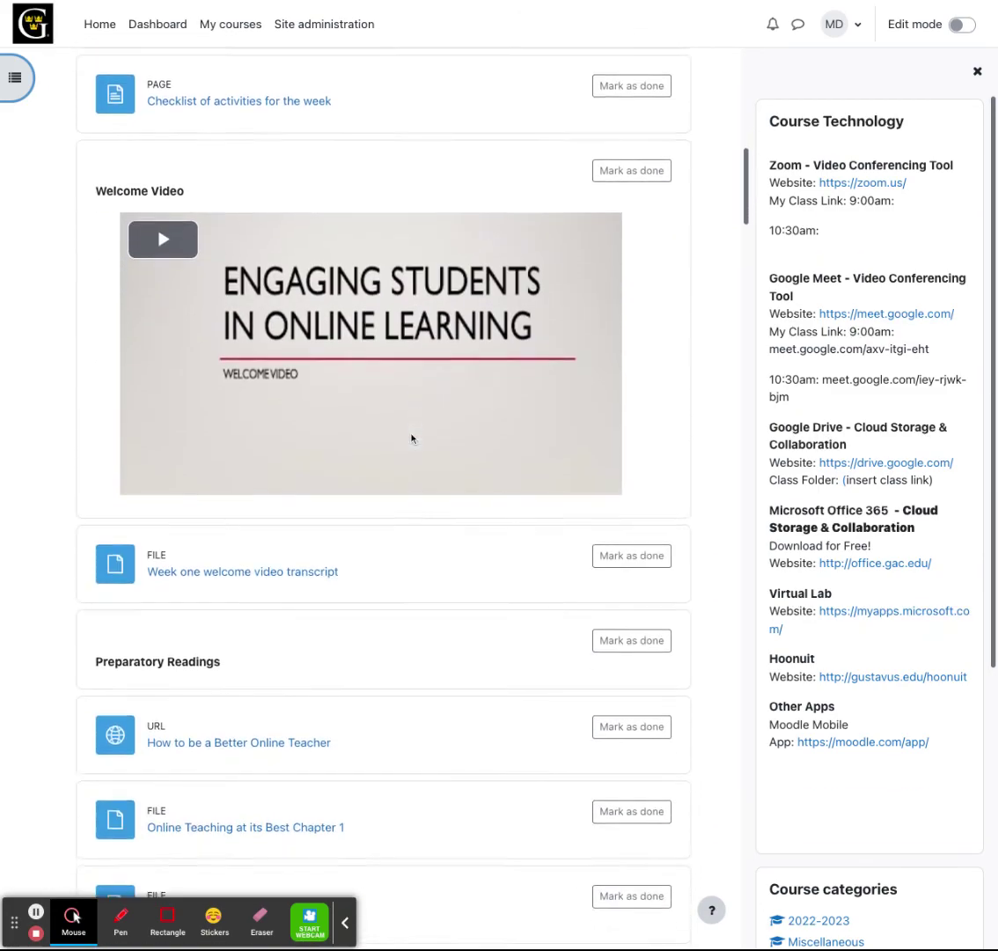
scroll(411, 438, down, 17)
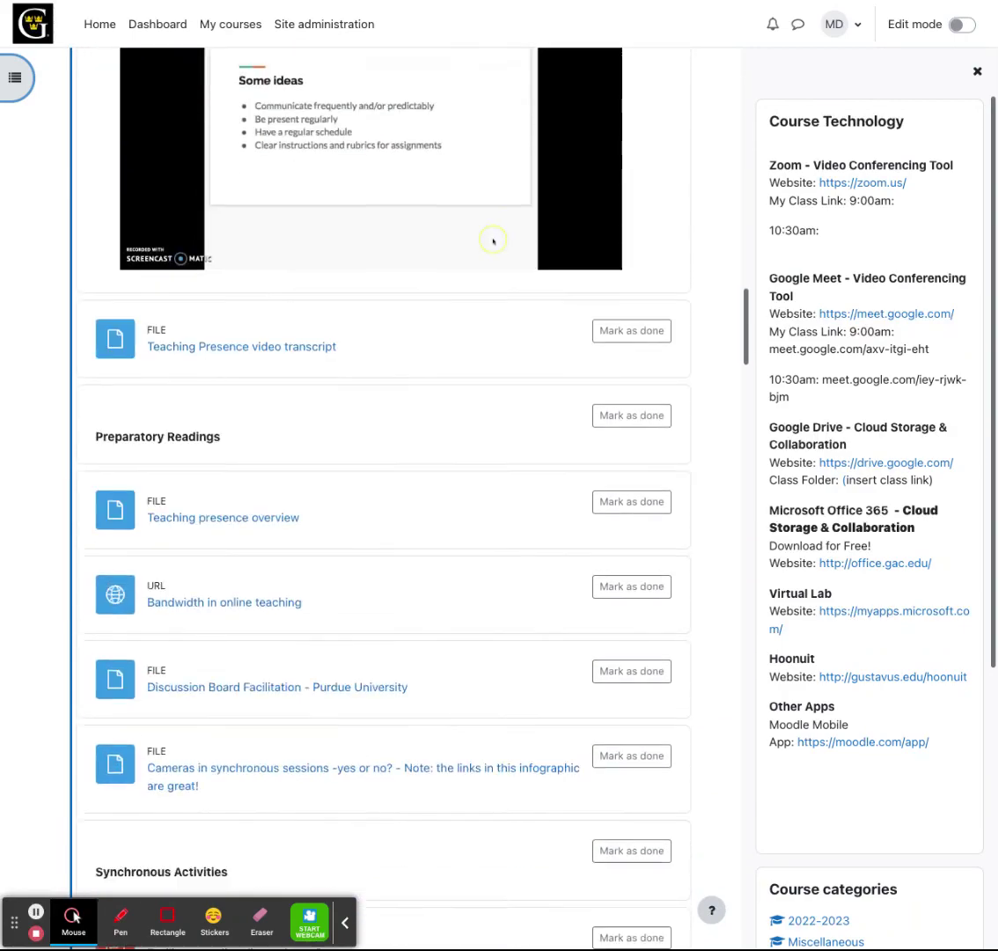
scroll(411, 438, down, 11)
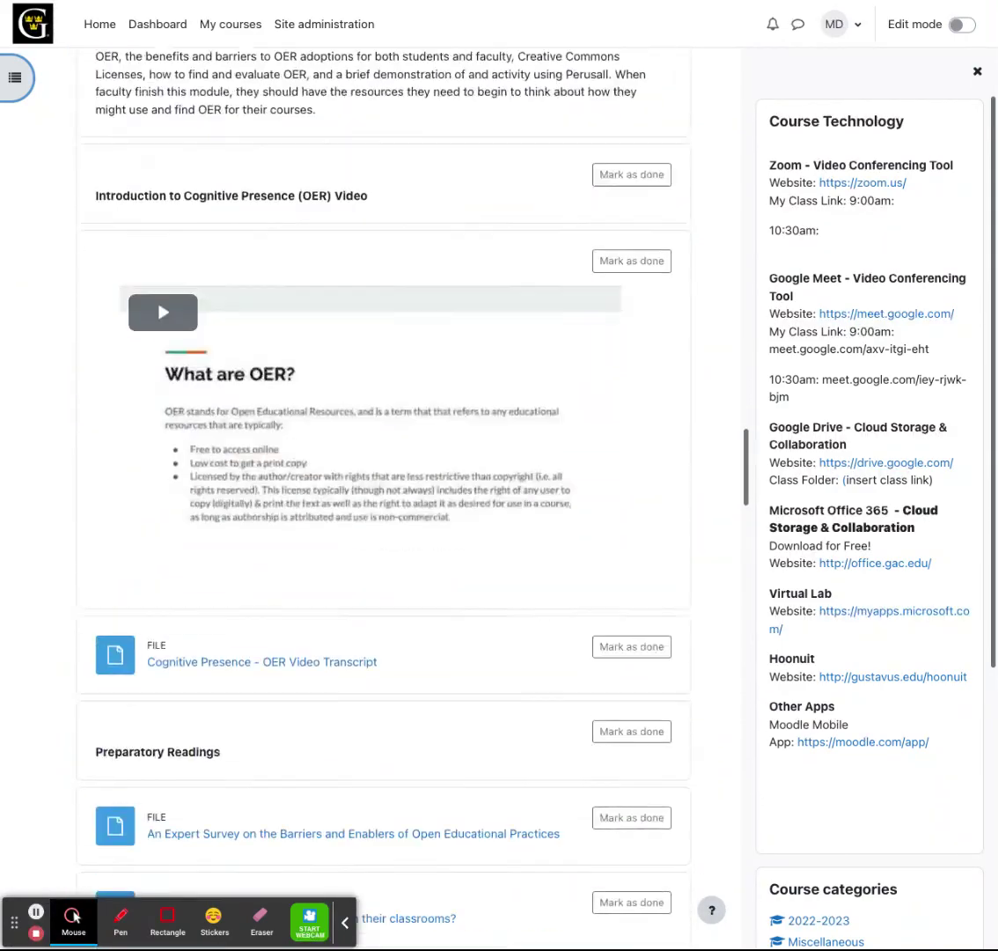
scroll(412, 438, down, 5)
scroll(411, 438, down, 11)
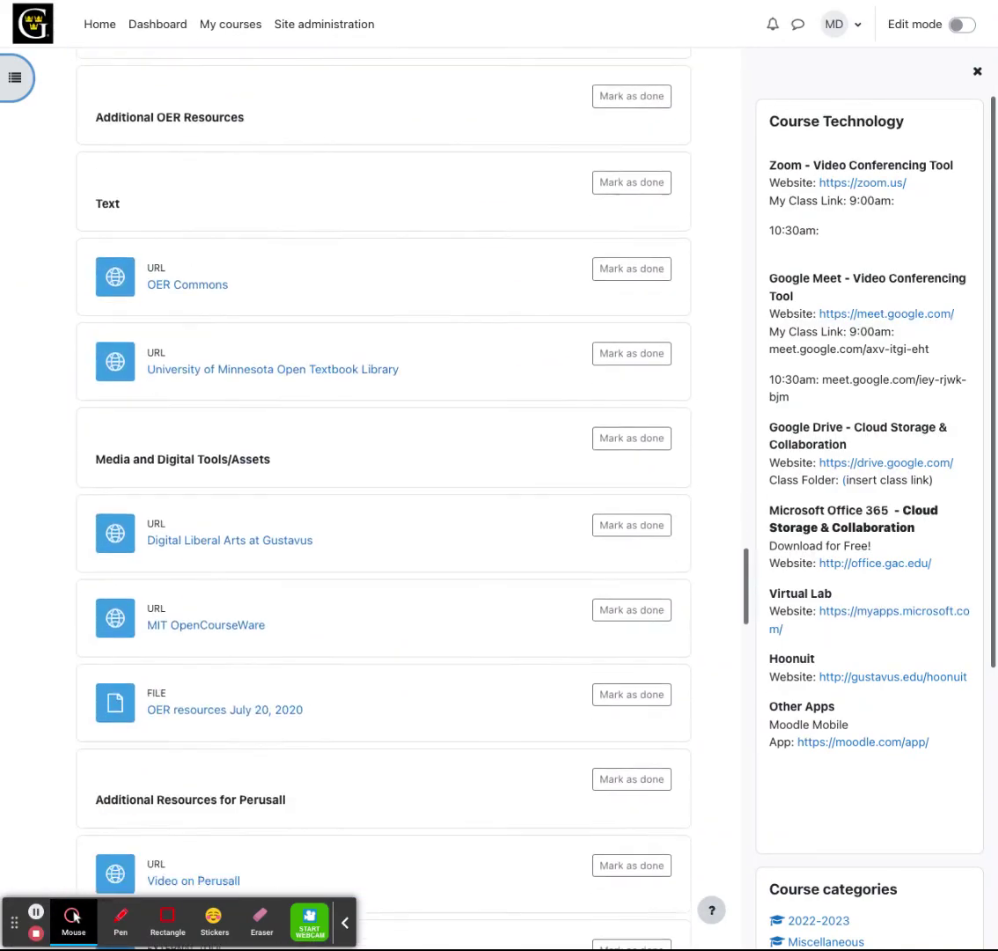
scroll(412, 437, up, 20)
scroll(411, 438, up, 20)
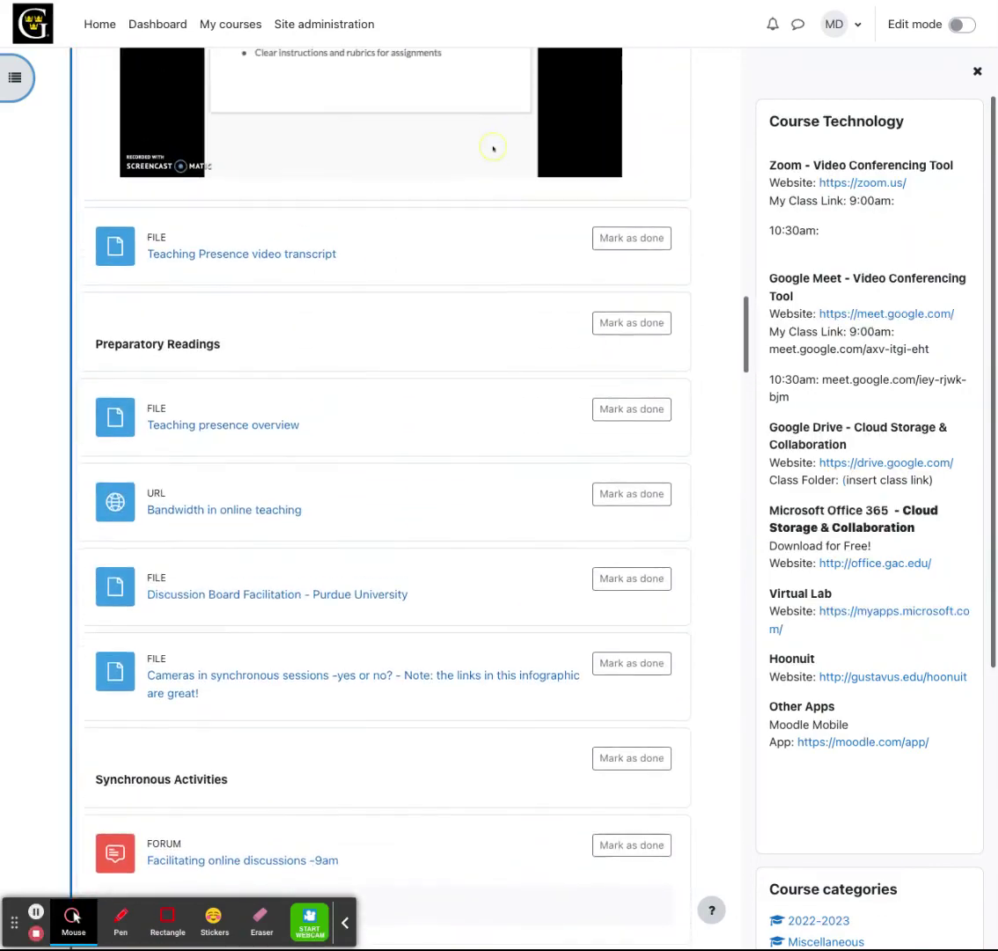
scroll(389, 514, up, 1)
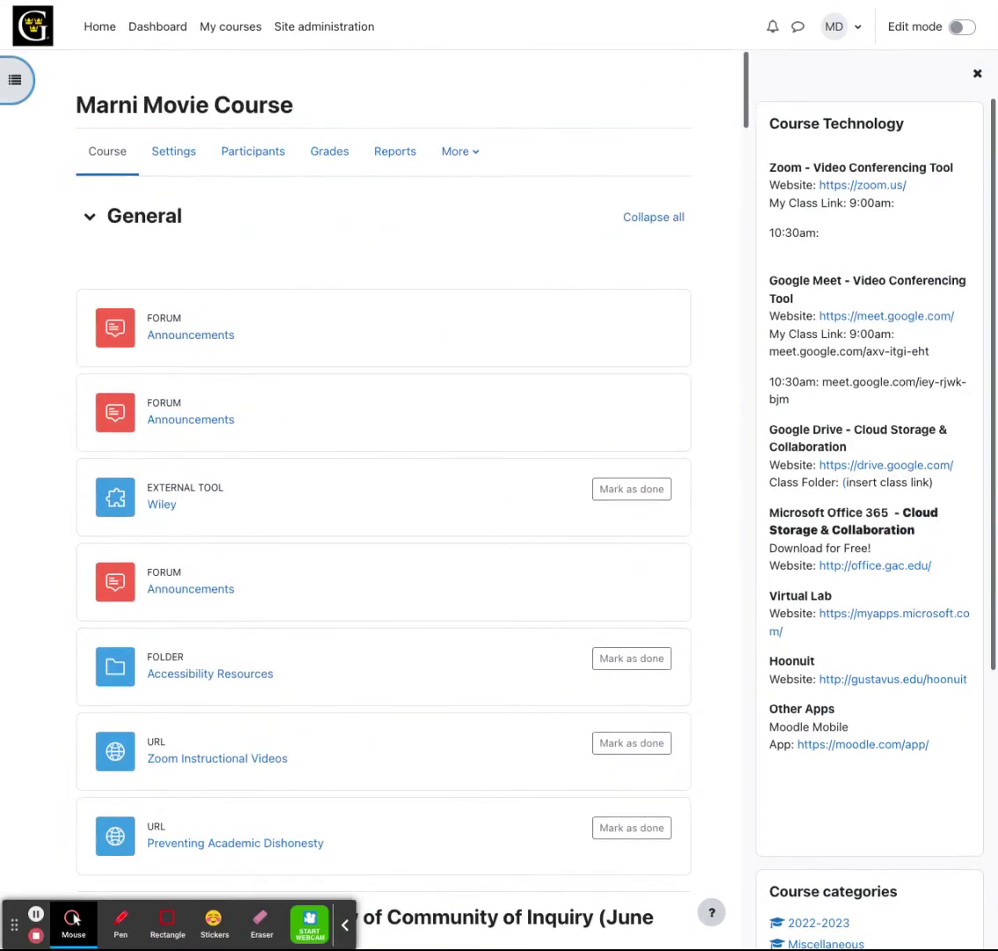